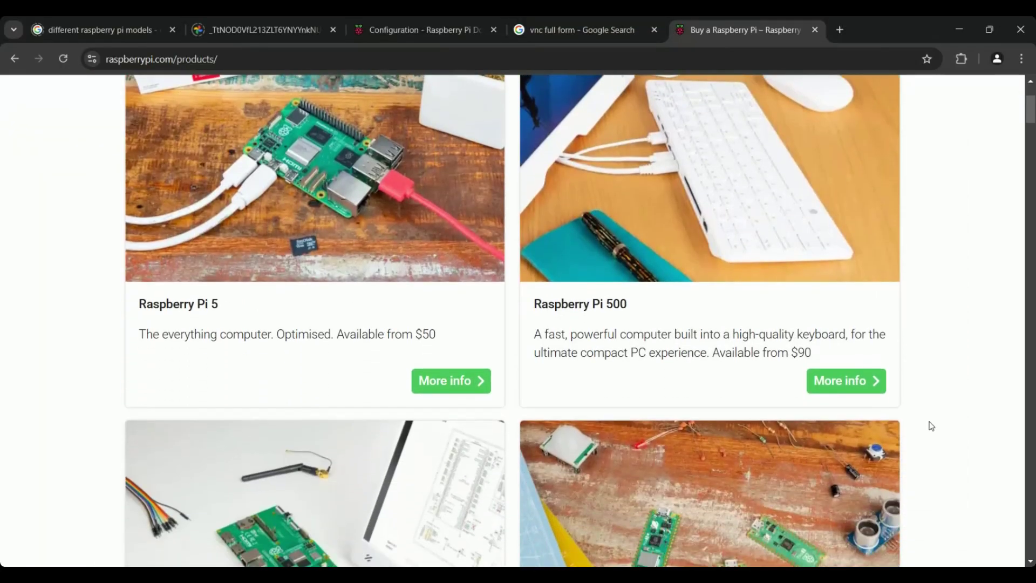
Scroll down through the Raspberry Pi products page in Chrome.
scroll(932, 426, down, 10)
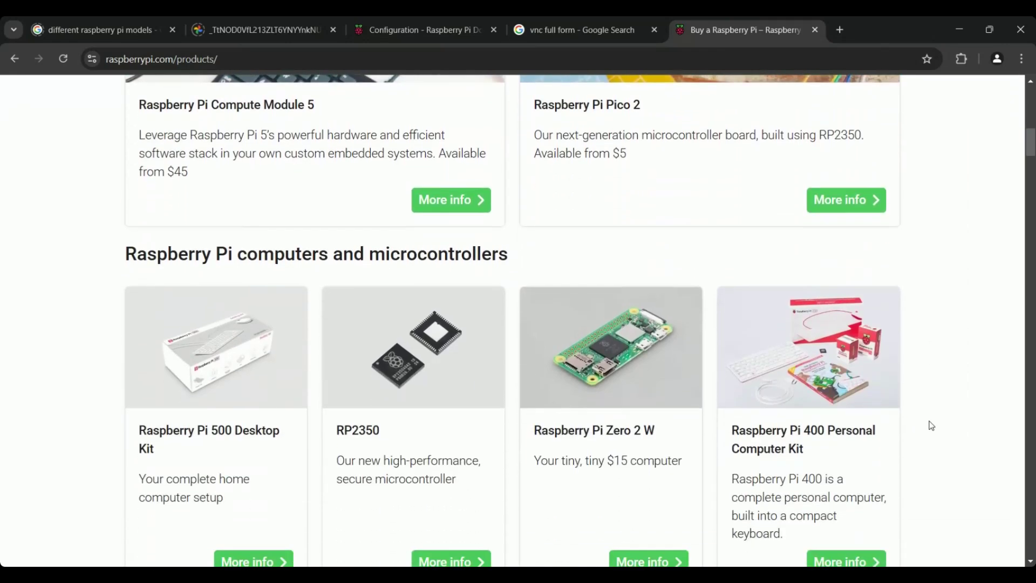
scroll(932, 426, down, 10)
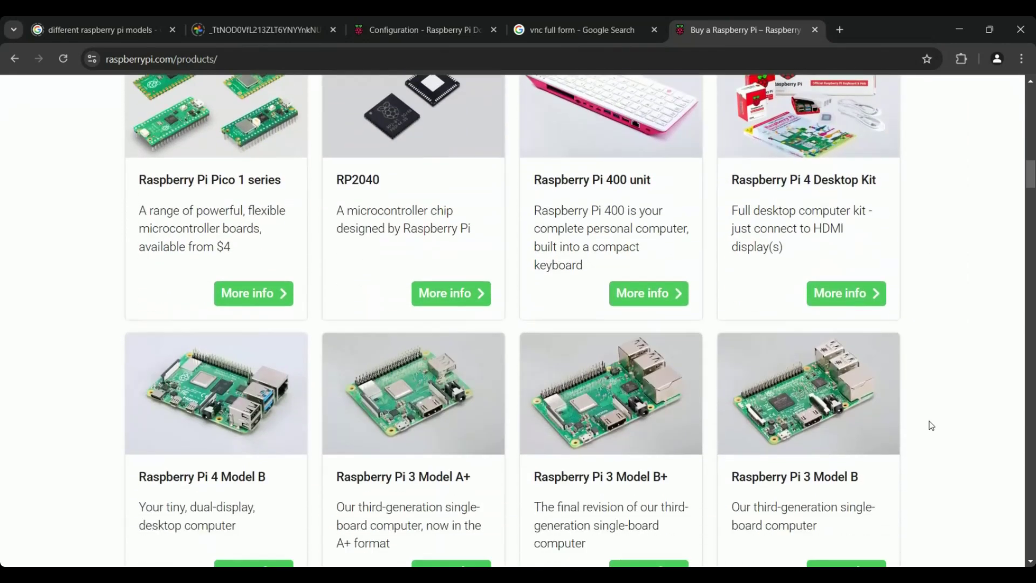
scroll(931, 426, down, 7)
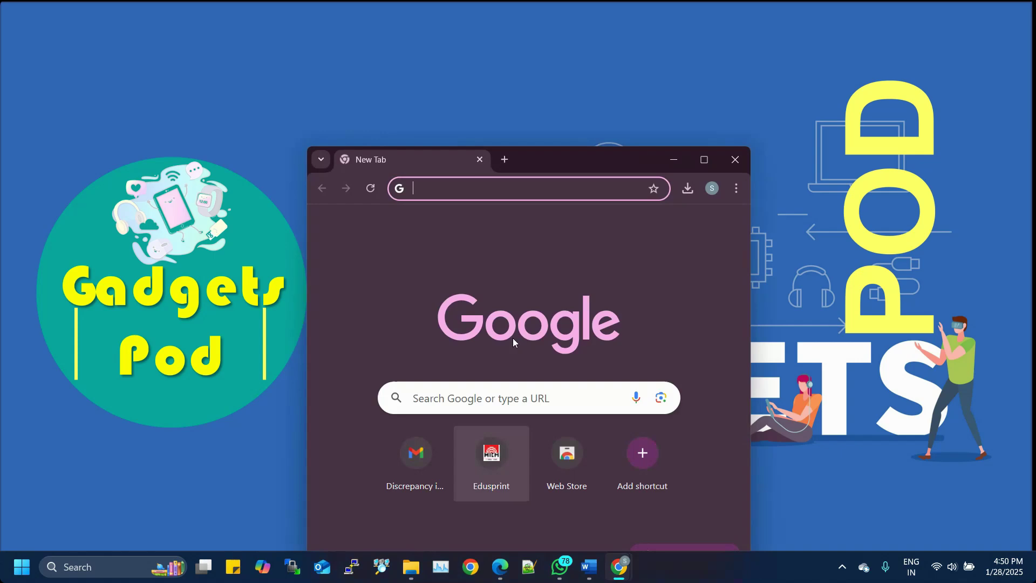
Maximize Chrome and search the web for 'raspbery Pi imager'.
click(710, 167)
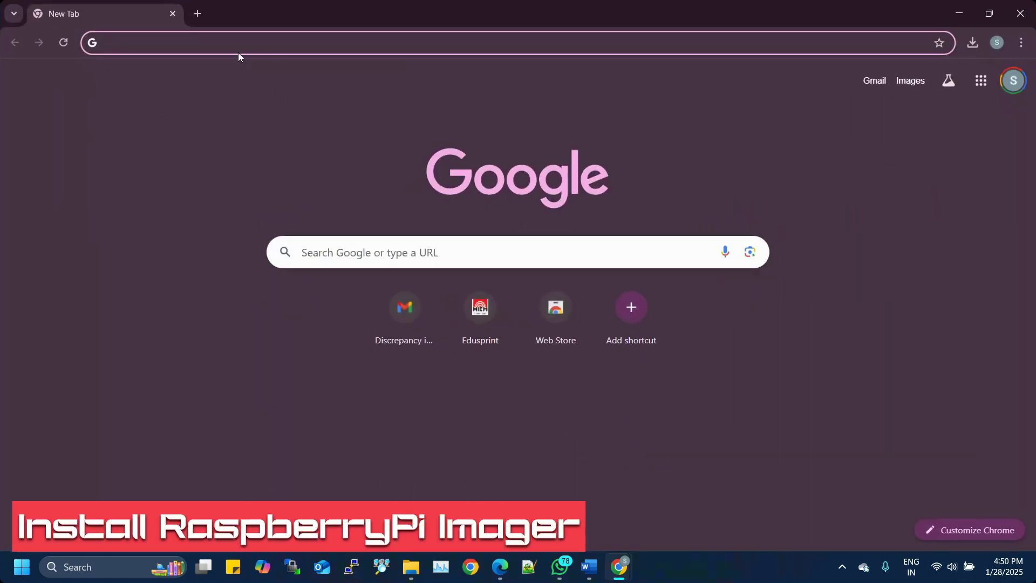
click(305, 252)
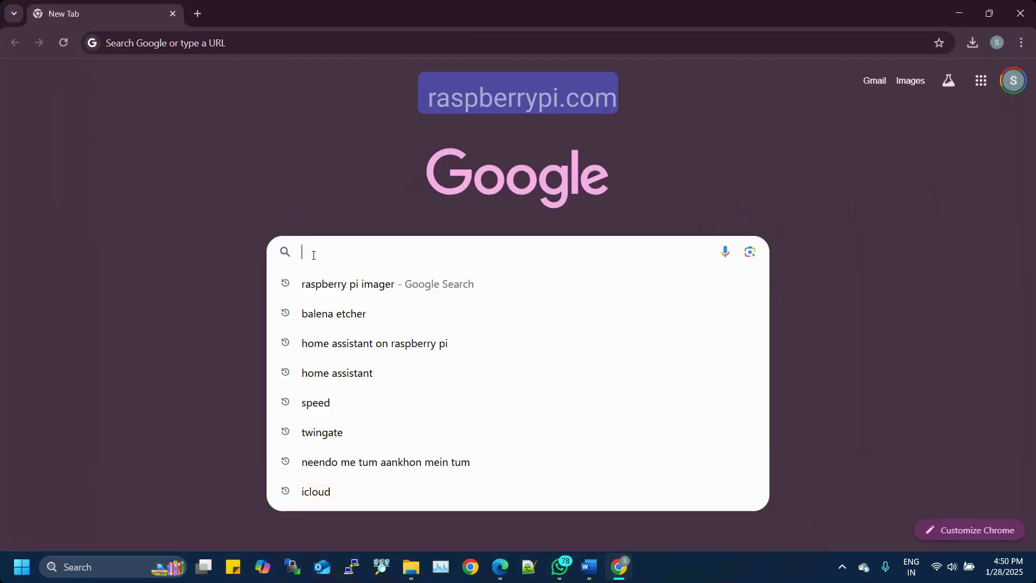
text(raspber)
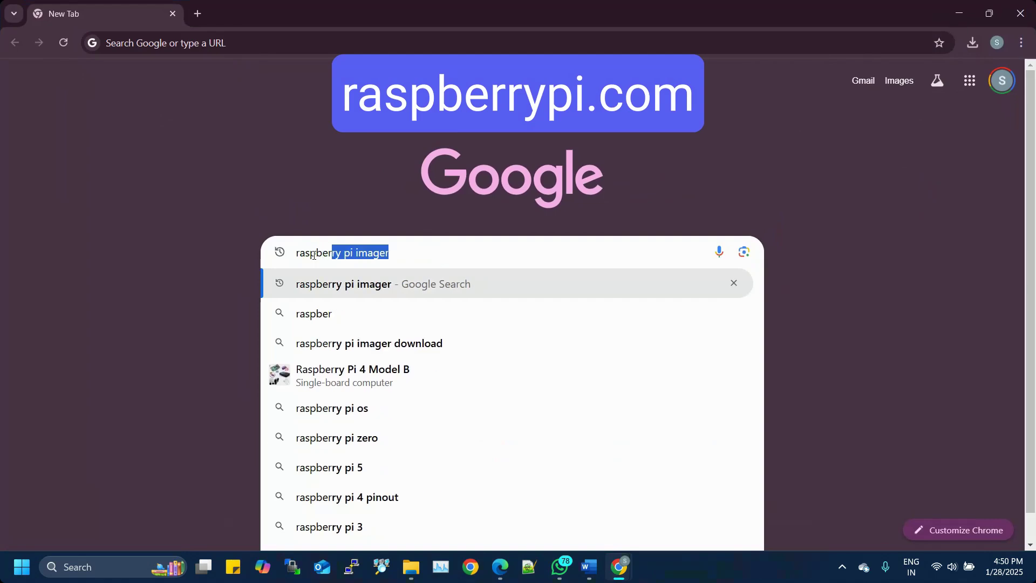
text(y Pi imager)
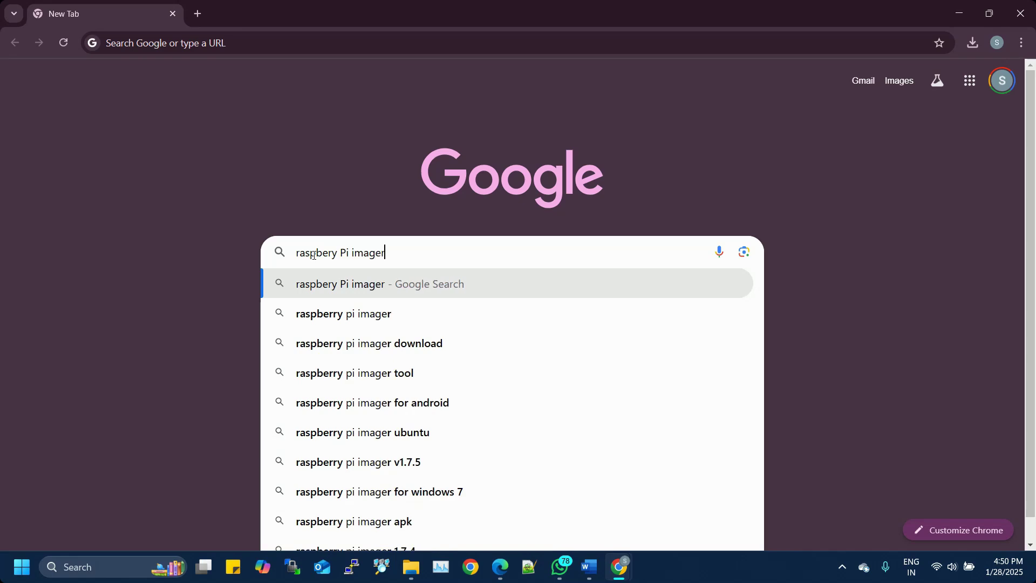
key(Return)
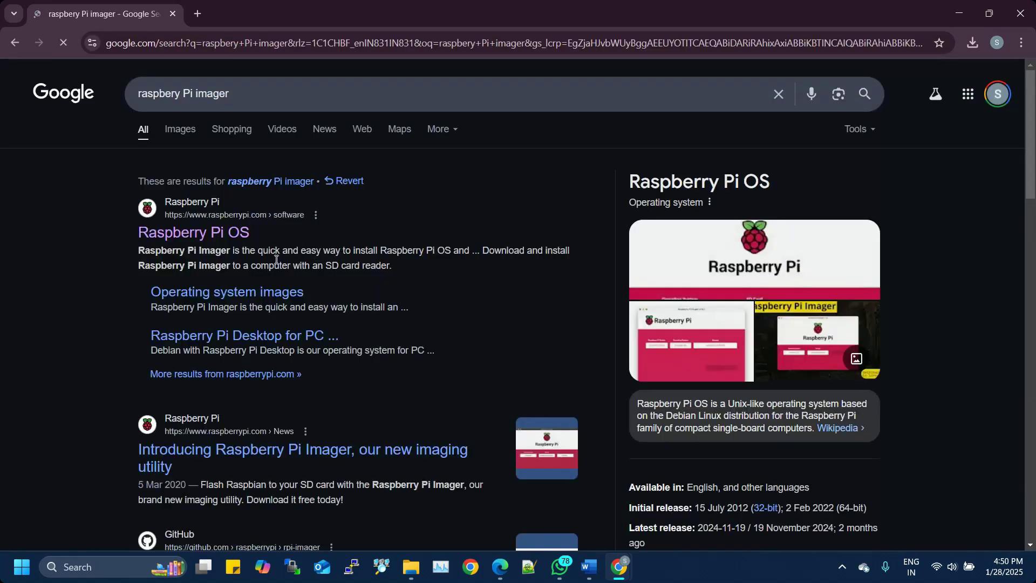
Download the Imager for Windows from raspberrypi.com/software and view recent downloads.
click(229, 233)
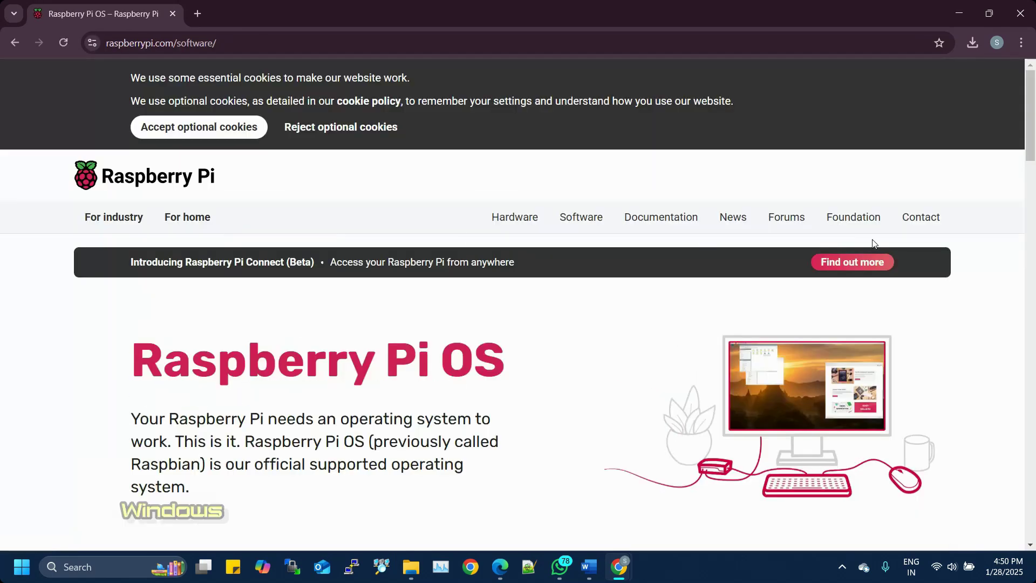
scroll(413, 332, down, 10)
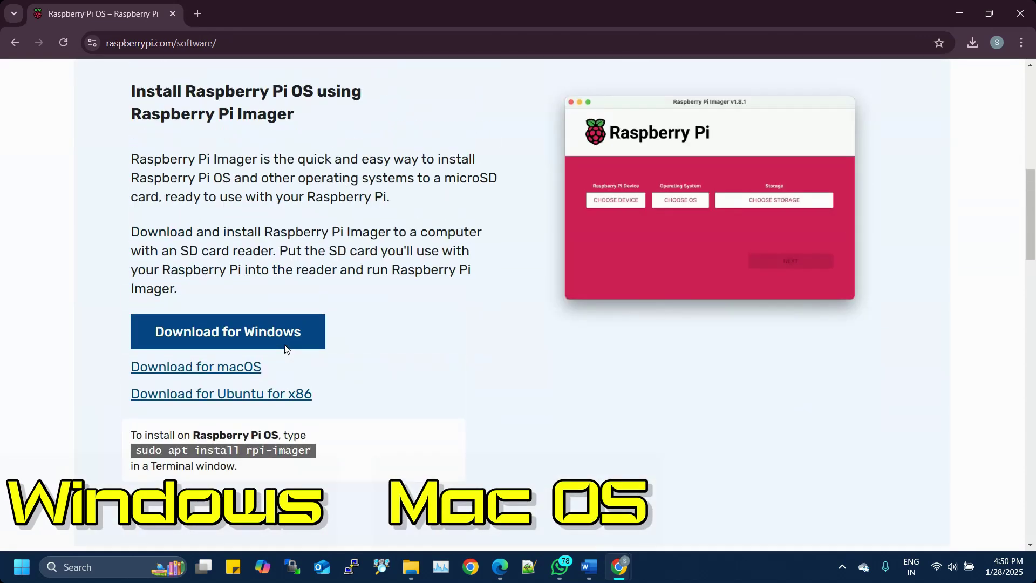
click(288, 338)
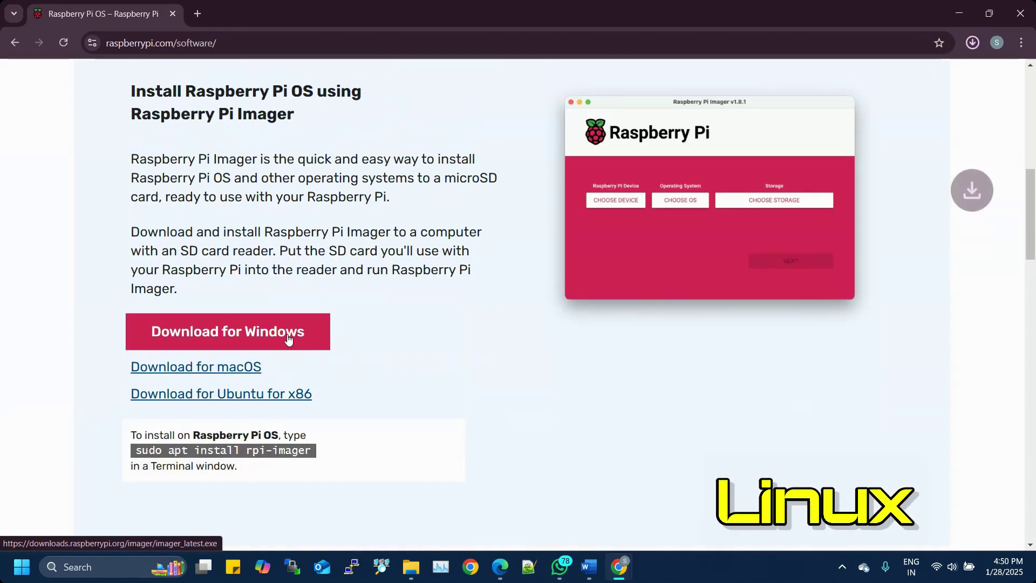
click(974, 43)
Show imager_1.8.5 in its folder, install it, and finish the setup wizard.
click(972, 106)
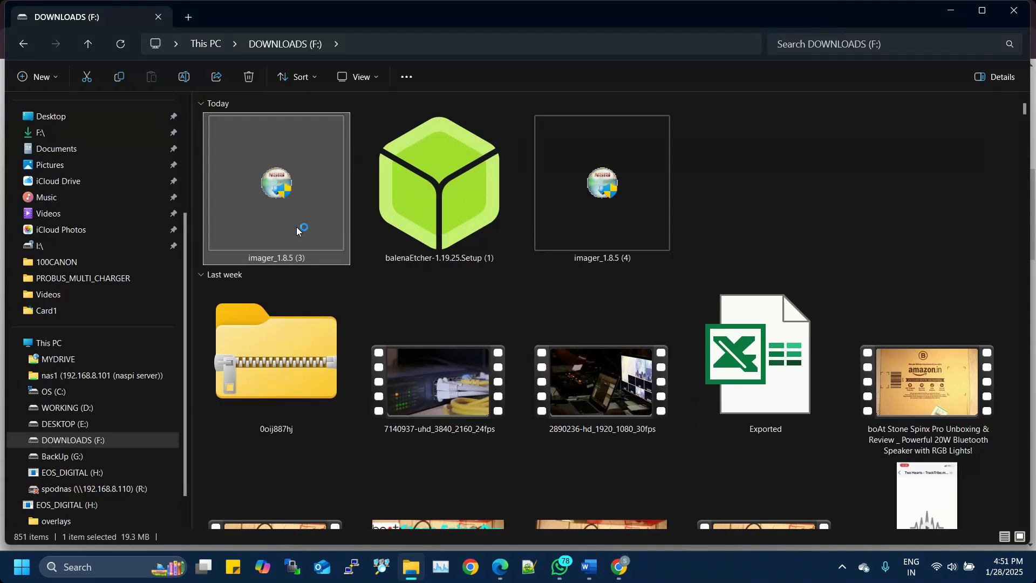
click(598, 390)
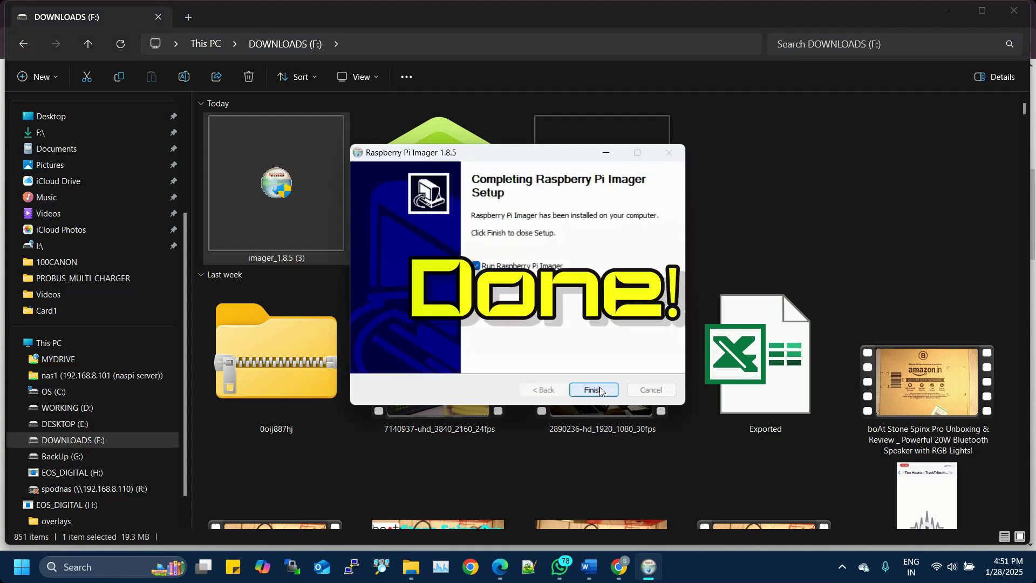
click(600, 391)
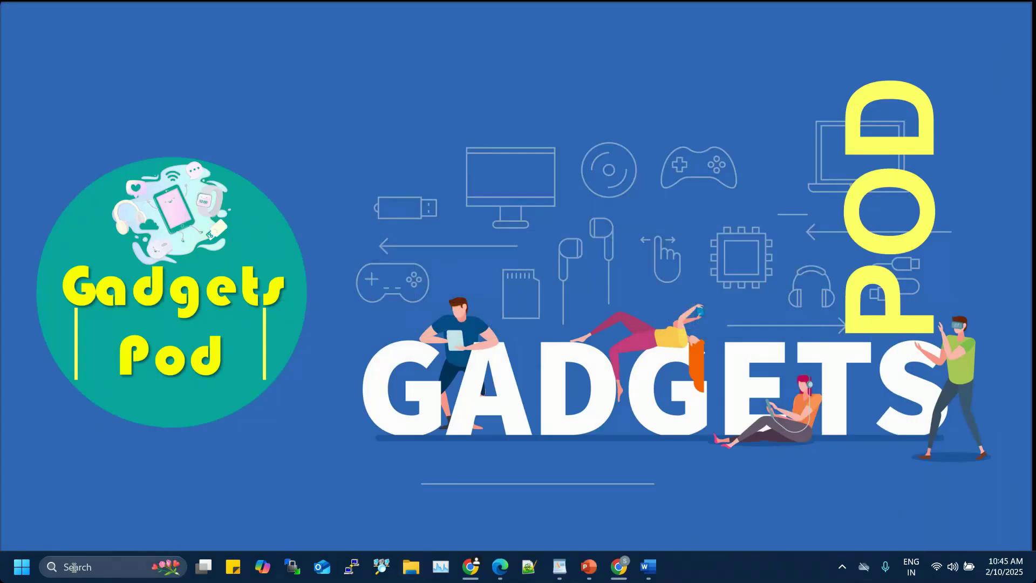
Launch Raspberry Pi Imager through a Windows search for 'pi imager'.
click(74, 565)
text(pi imager)
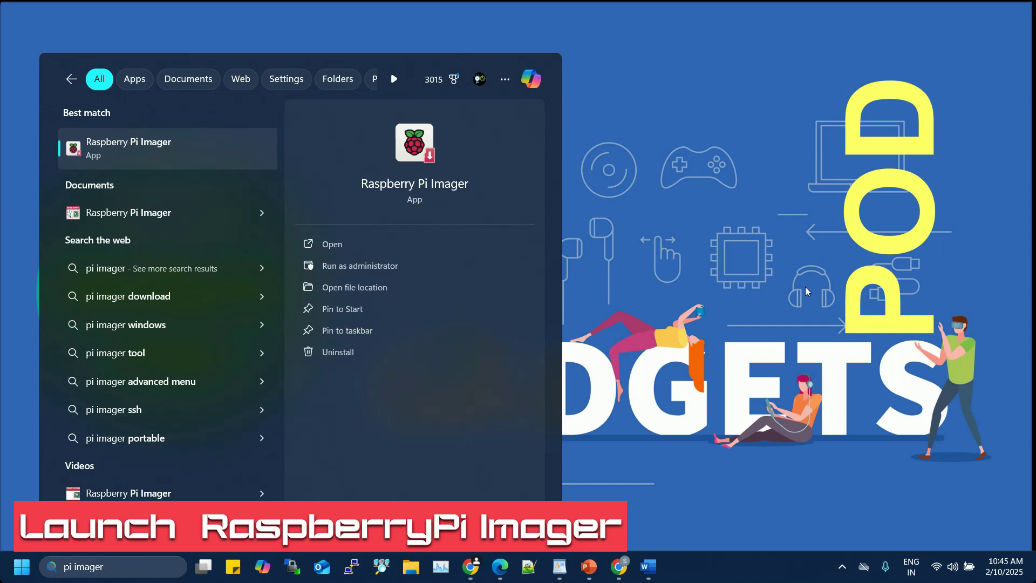
key(Return)
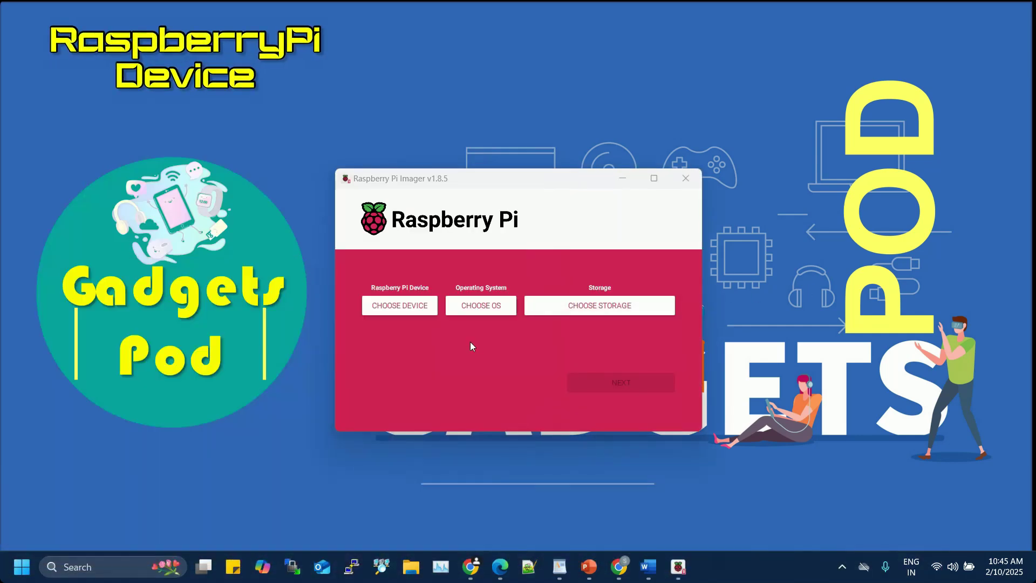
Select Raspberry Pi 4, Raspberry Pi OS (32-bit) and the 31.9 GB USB drive.
click(413, 305)
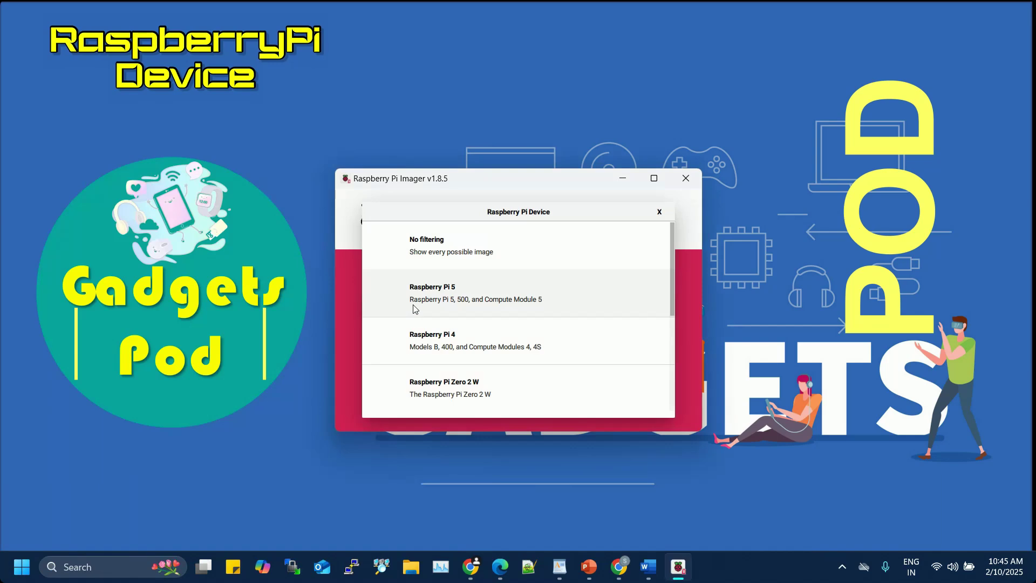
click(423, 338)
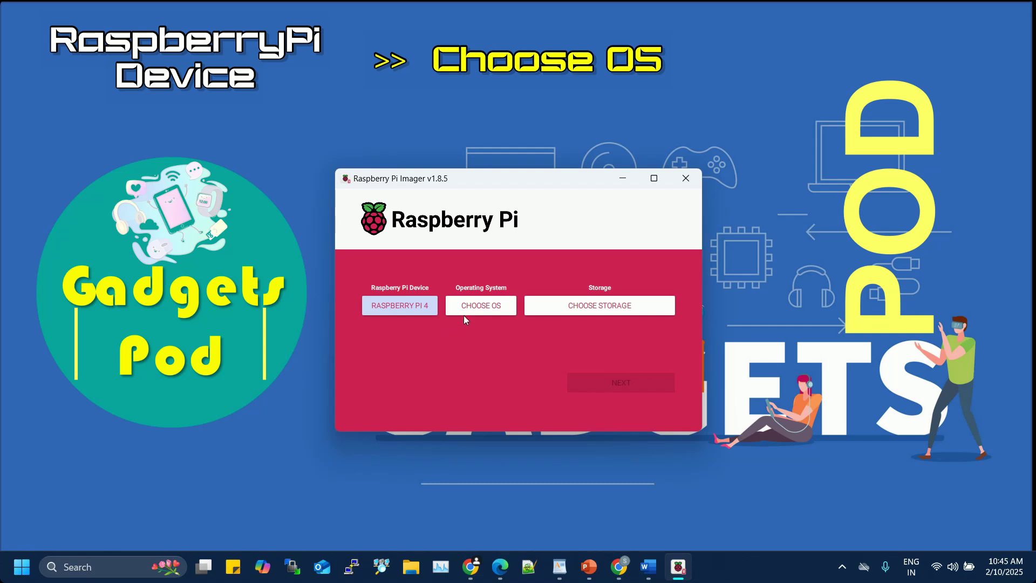
click(485, 310)
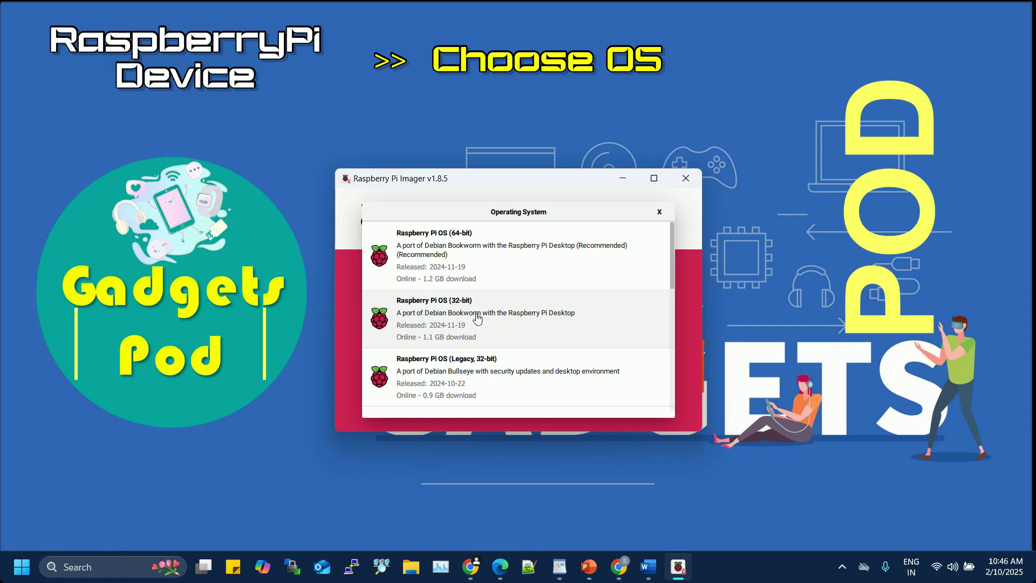
click(477, 319)
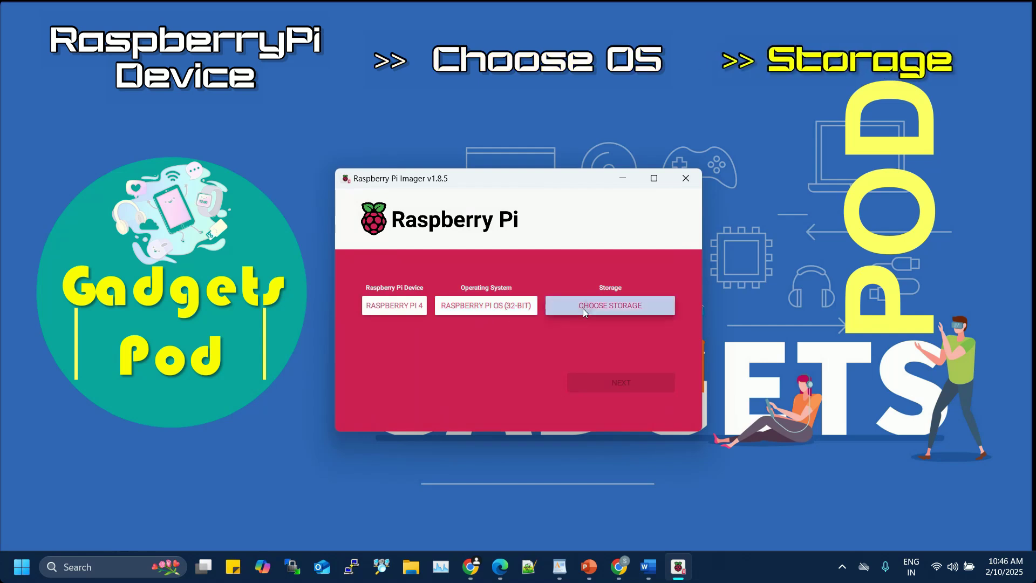
click(583, 309)
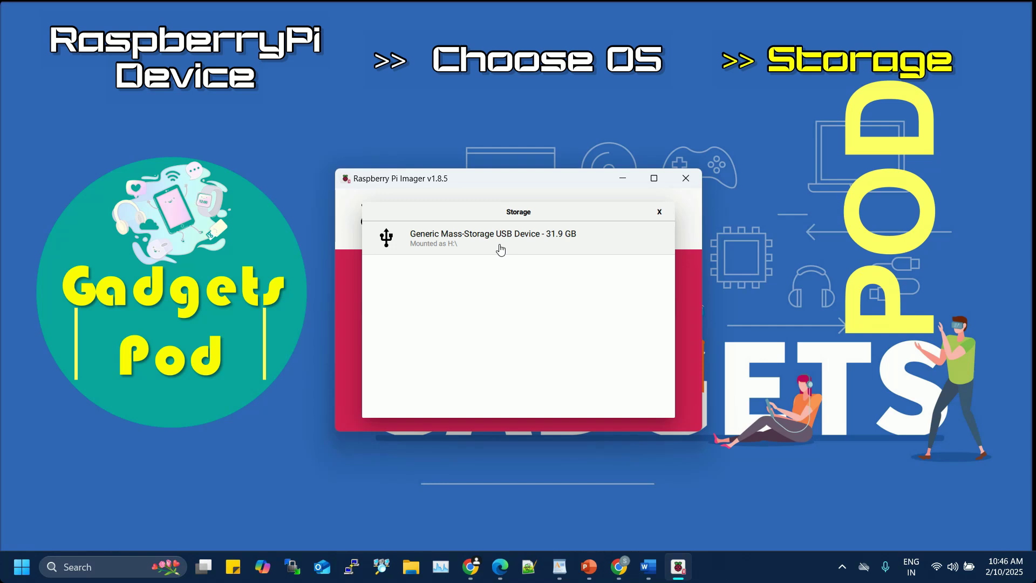
click(501, 249)
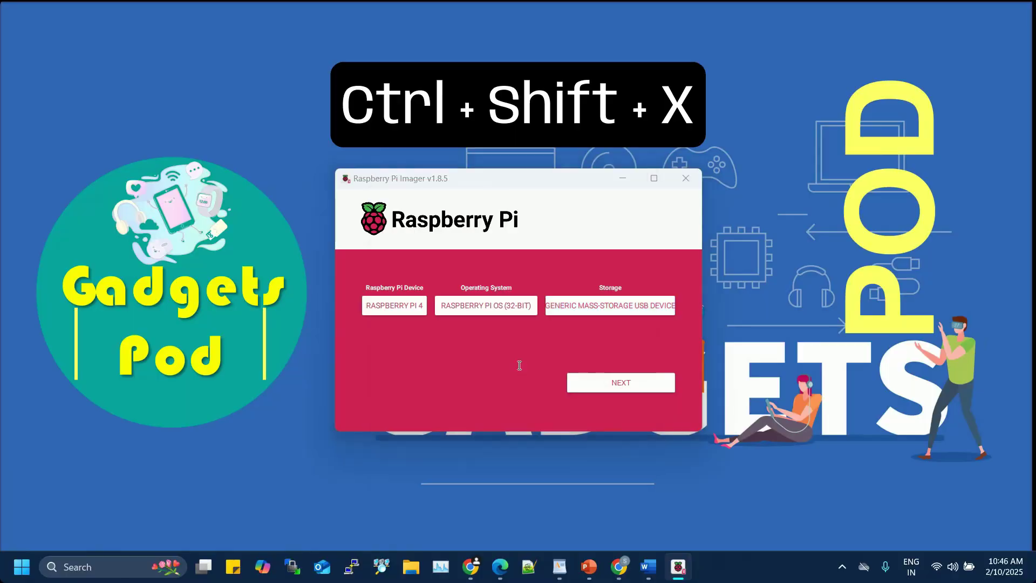
In OS customisation (Ctrl+Shift+X), set hostname 'rasp', username 'pi', password and Wi-Fi credentials.
key(ctrl+shift+x)
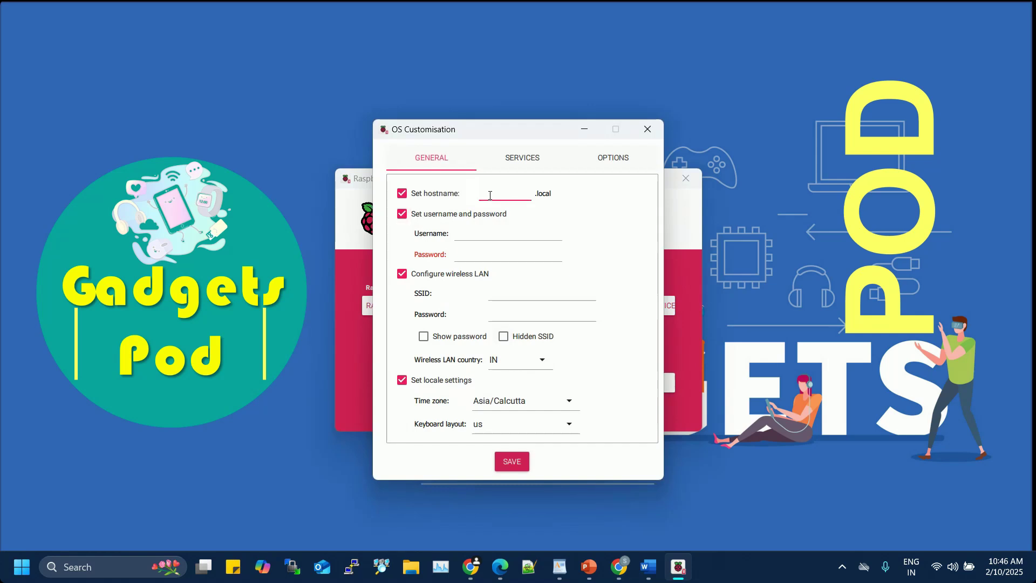
text(raspberrypi)
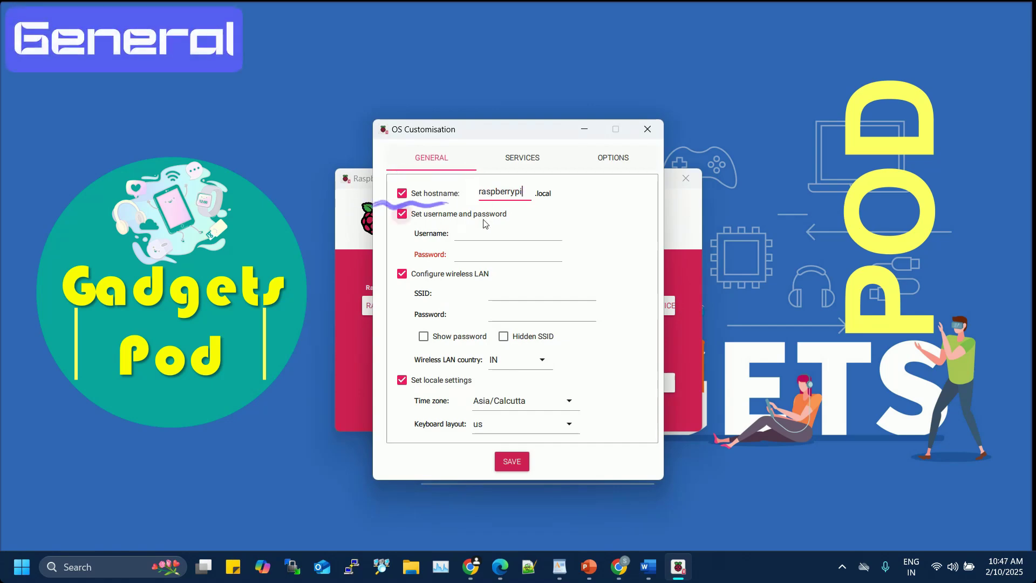
key(Tab)
text(pi)
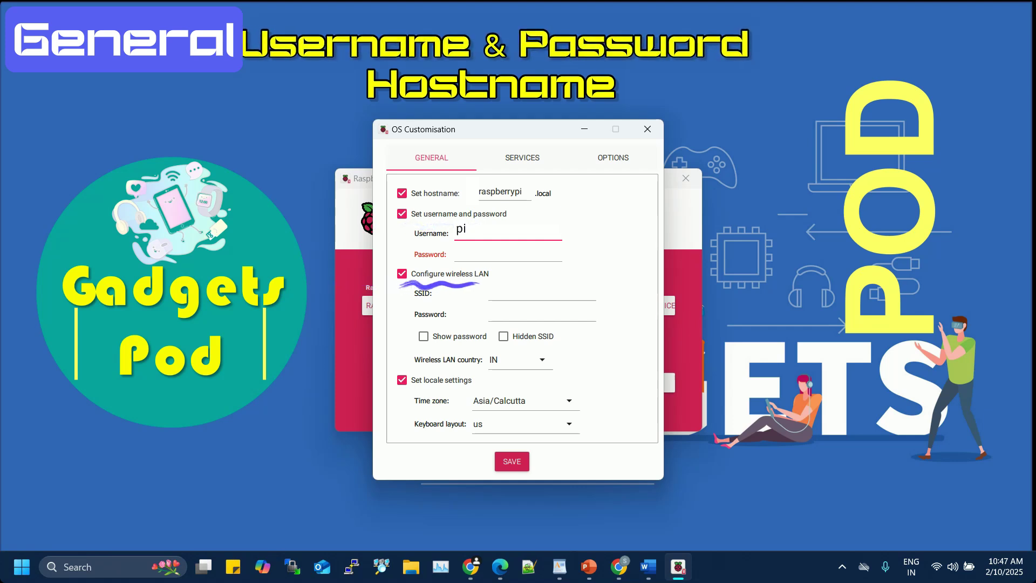
key(Tab)
key(ctrl+v)
click(495, 294)
text(M)
key(Tab)
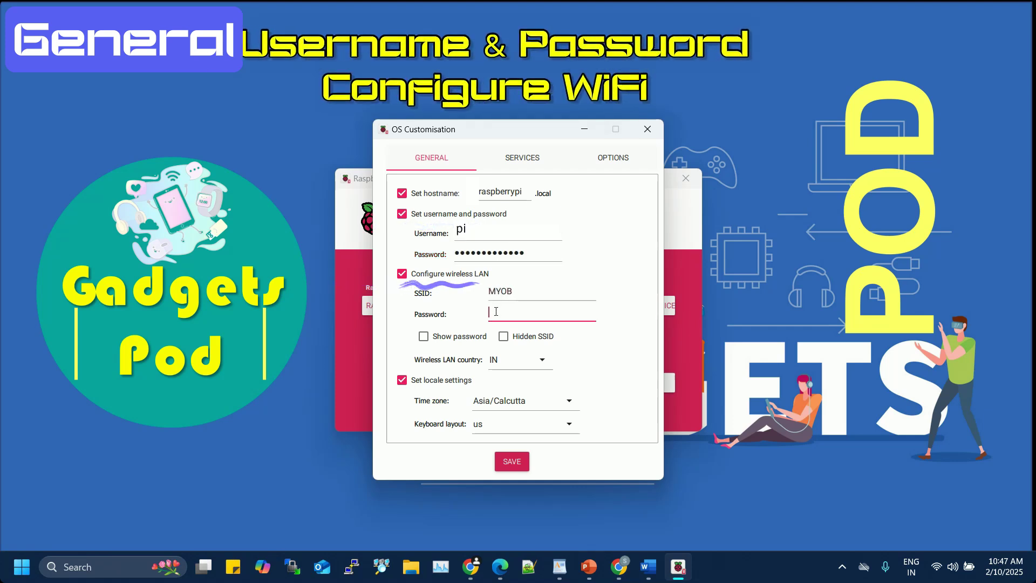
key(ctrl+v)
Keep the Asia/Calcutta time zone and SSH enabled, then save the customisation.
click(566, 401)
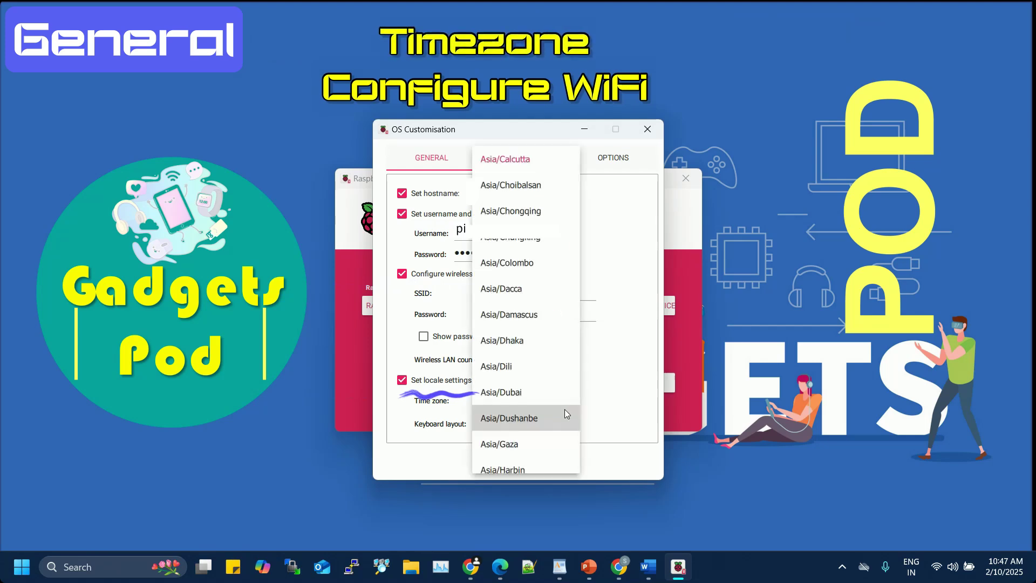
key(Escape)
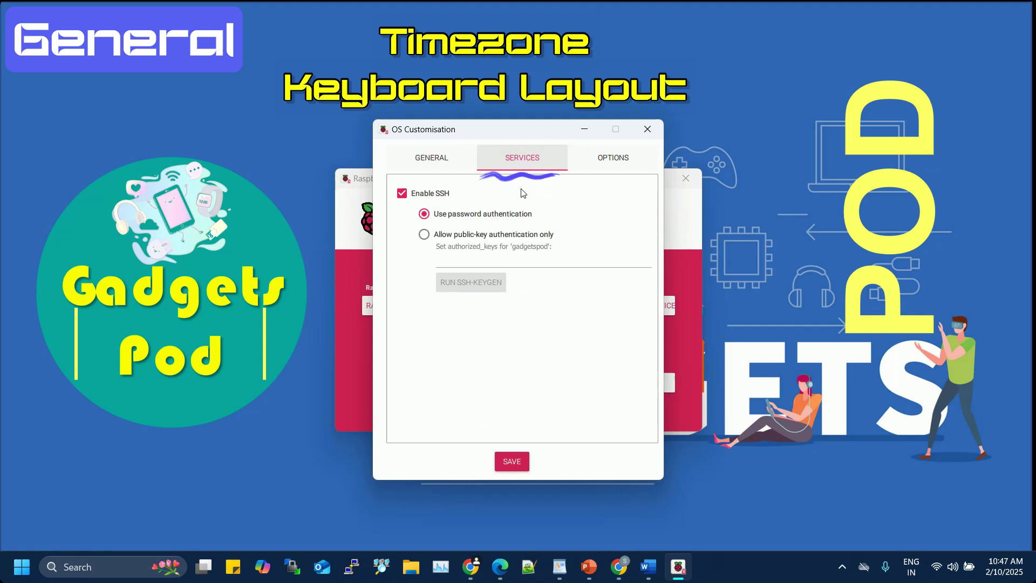
click(402, 193)
click(402, 193)
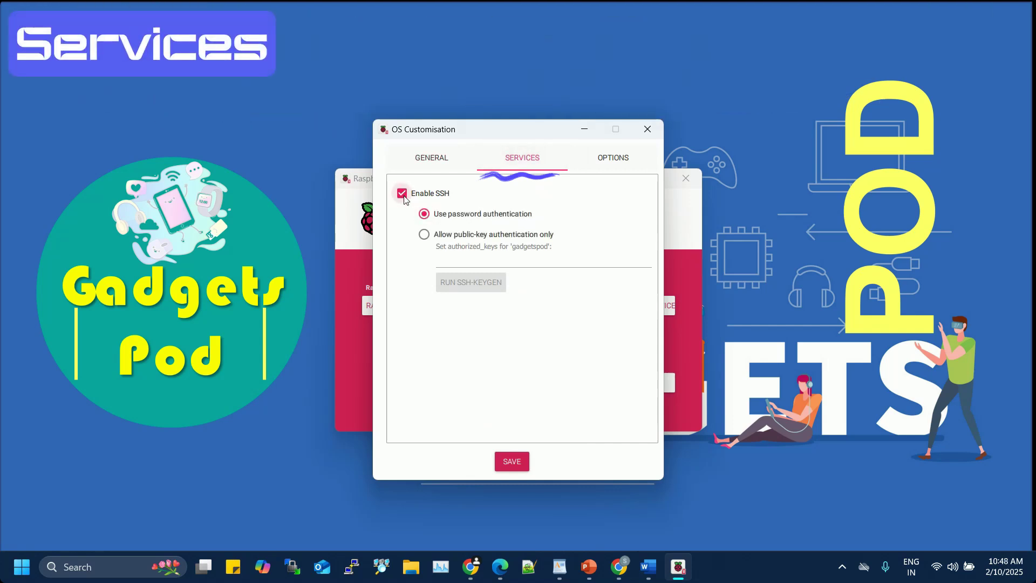
click(610, 157)
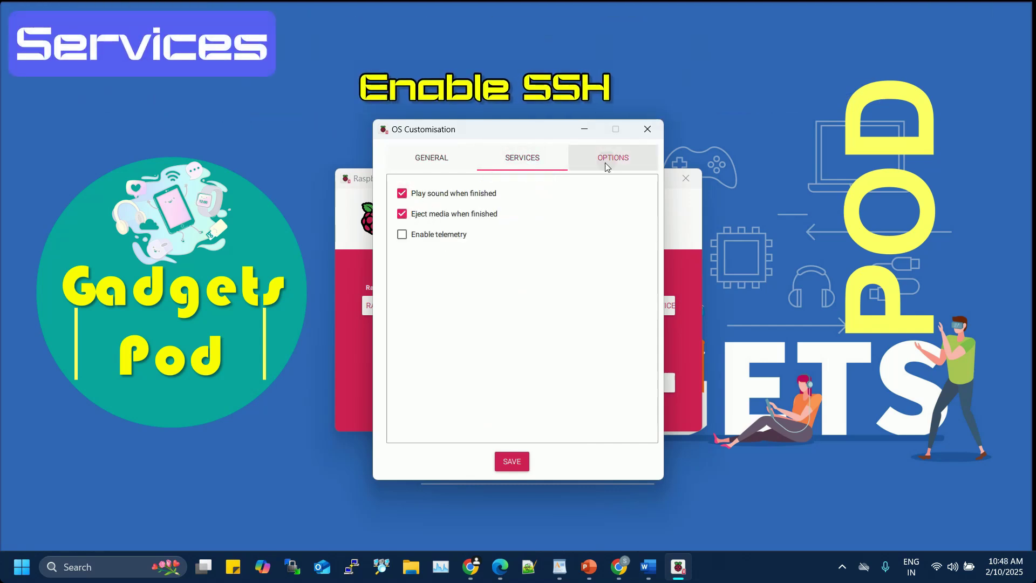
click(435, 162)
click(512, 462)
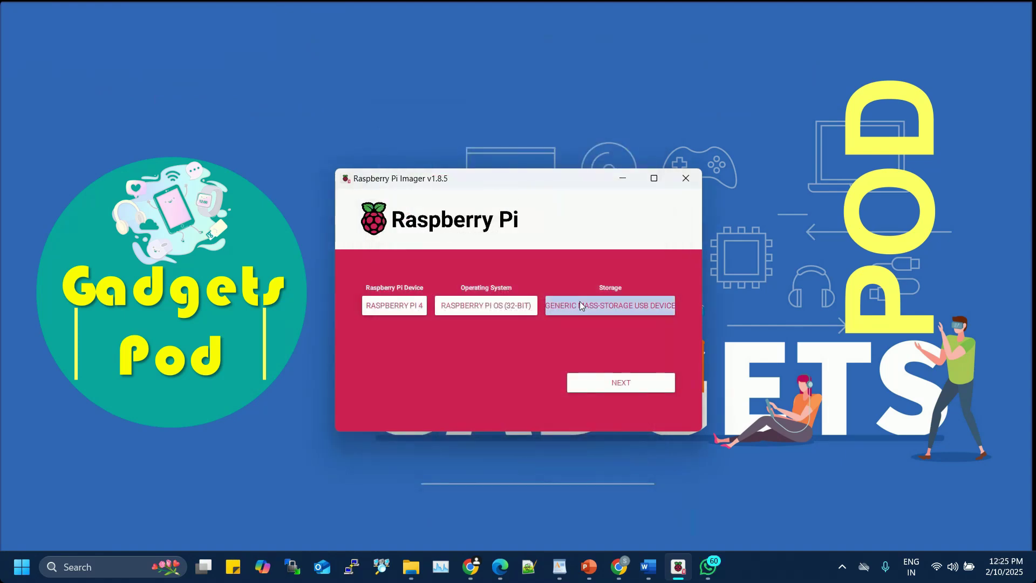
Apply the customisation and confirm erasing the USB drive to start writing.
click(594, 381)
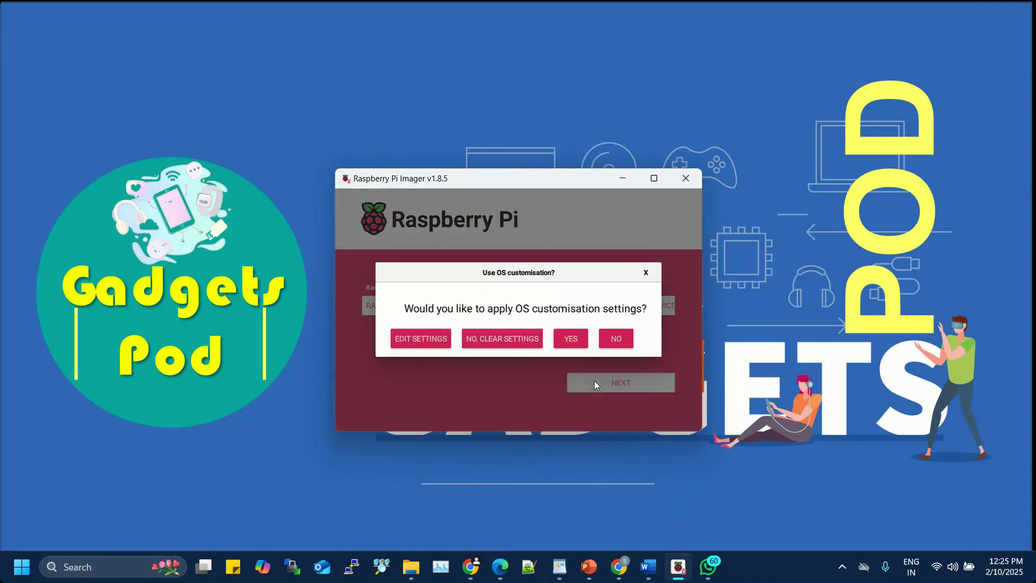
click(578, 341)
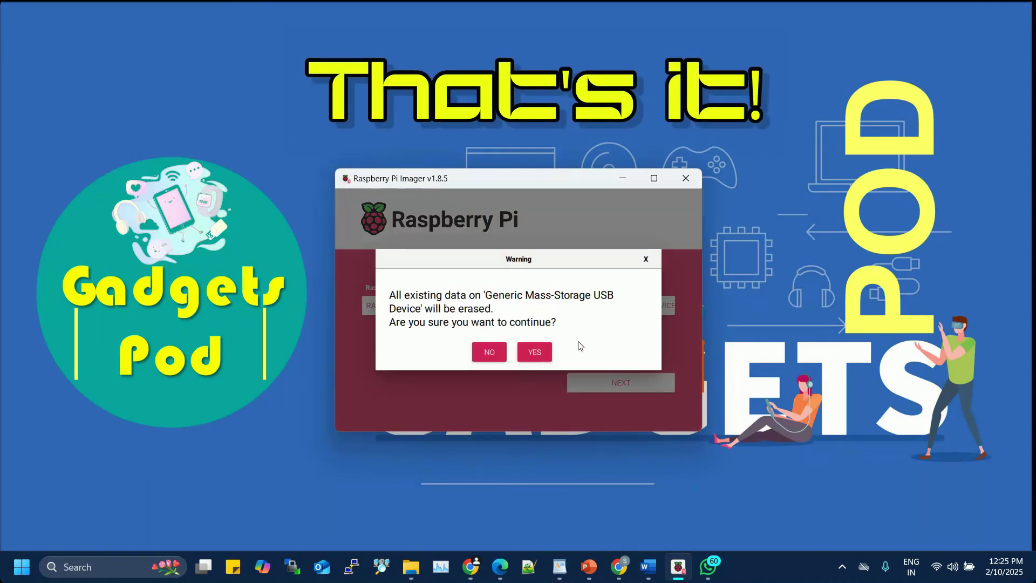
click(546, 351)
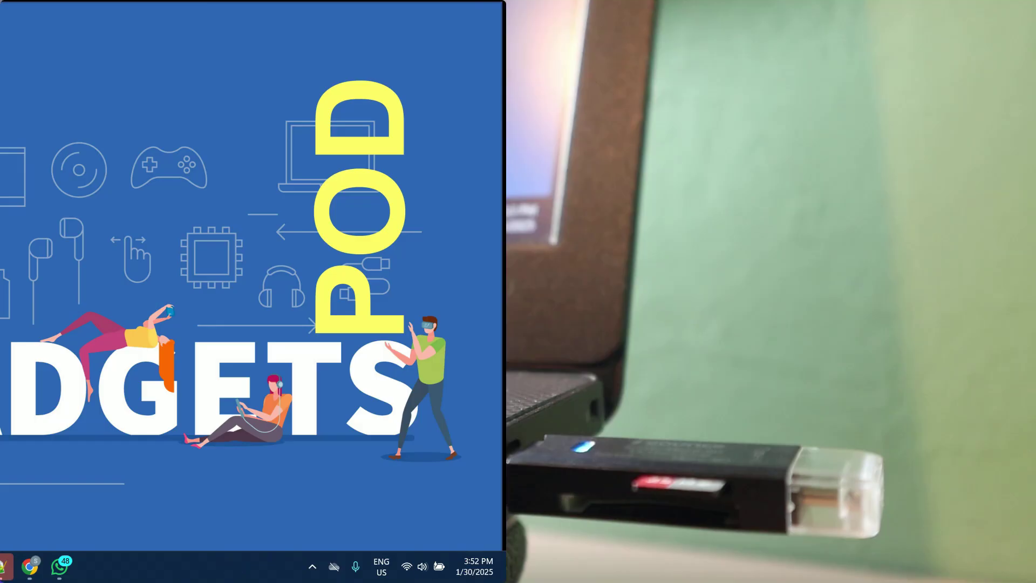
Eject the USB Mass Storage Device from the hidden system tray icons.
click(312, 567)
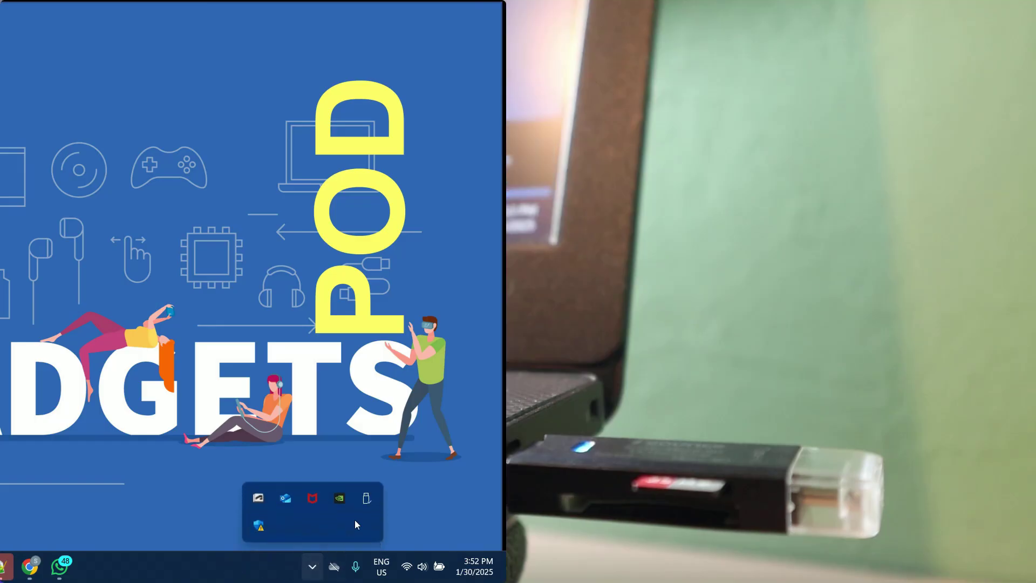
right_click(366, 500)
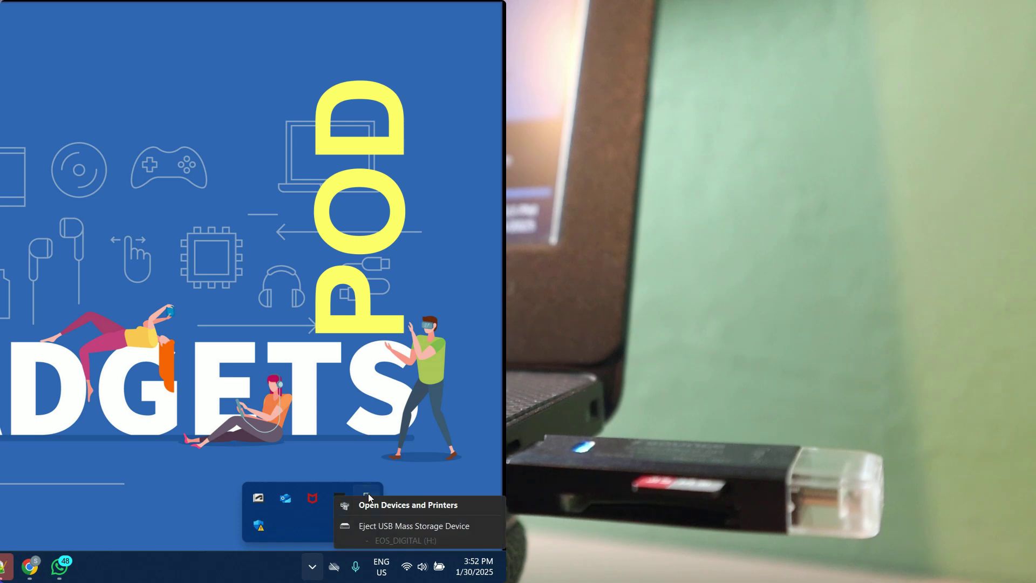
click(375, 524)
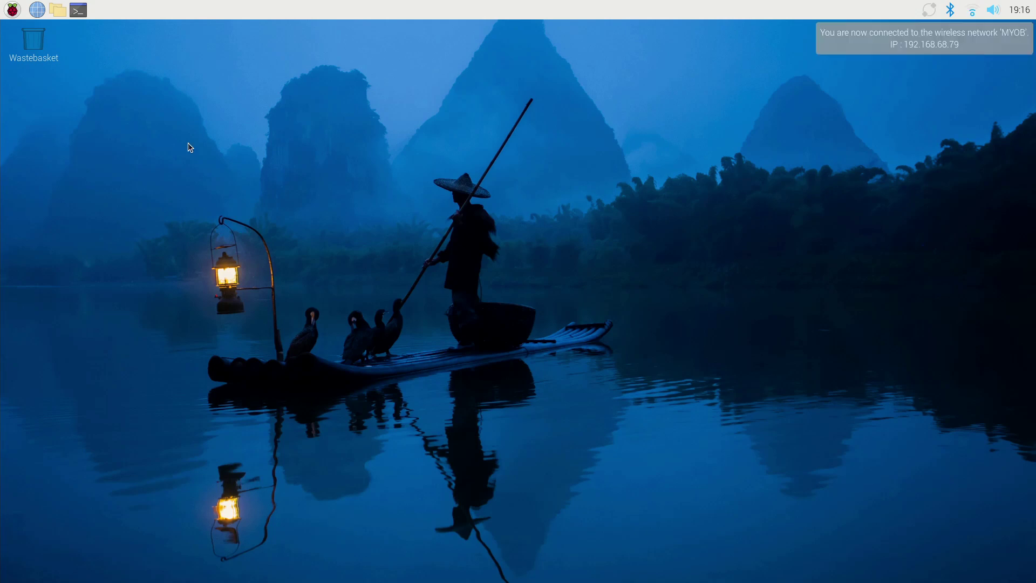
View the Pi's wireless networks from the Wi-Fi icon in the top panel.
click(970, 15)
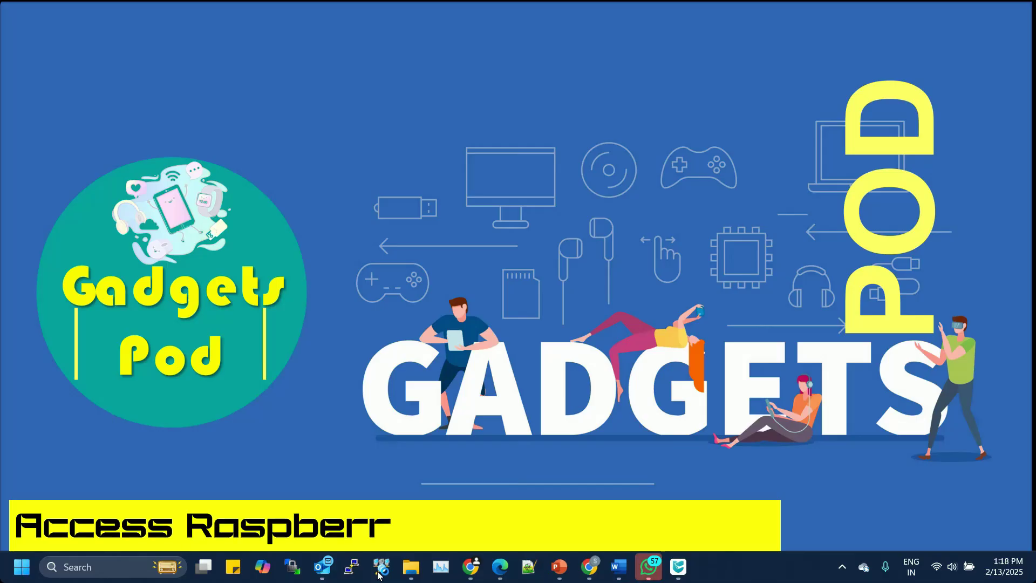
Scan the network in Advanced IP Scanner and inspect the raspberrypi hosts at 192.168.68.80 and .79.
click(380, 575)
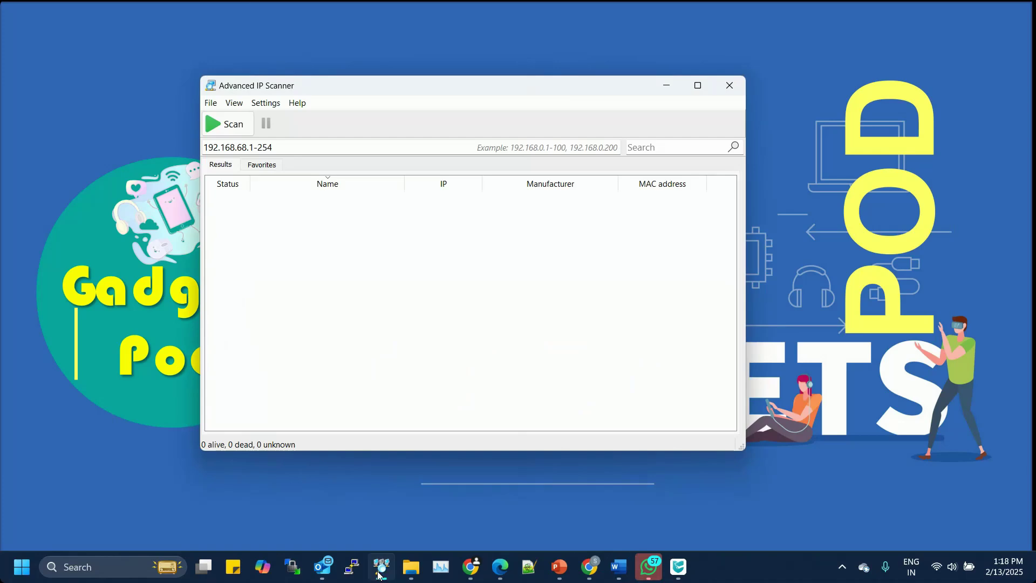
click(225, 128)
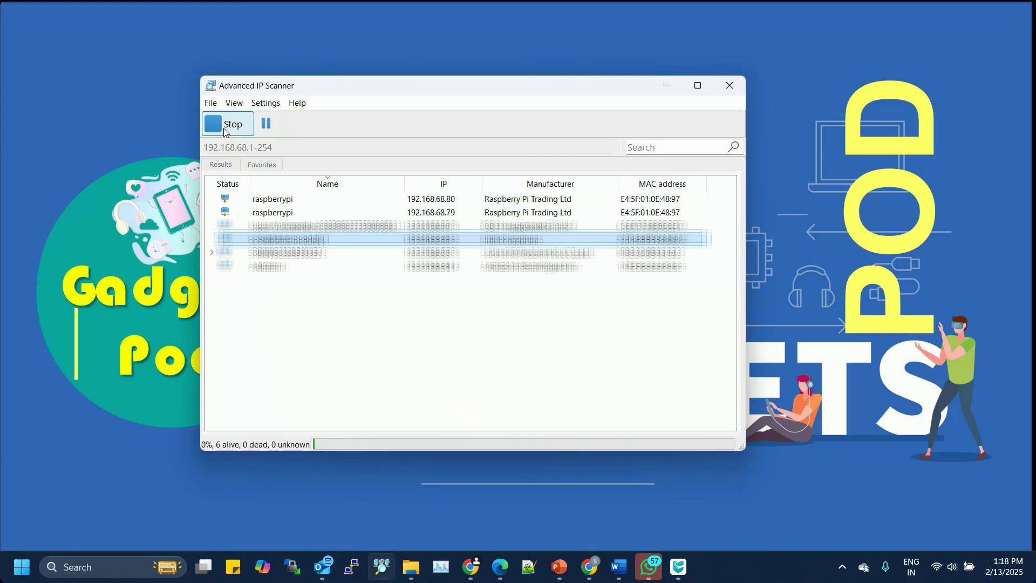
drag(286, 199, 376, 200)
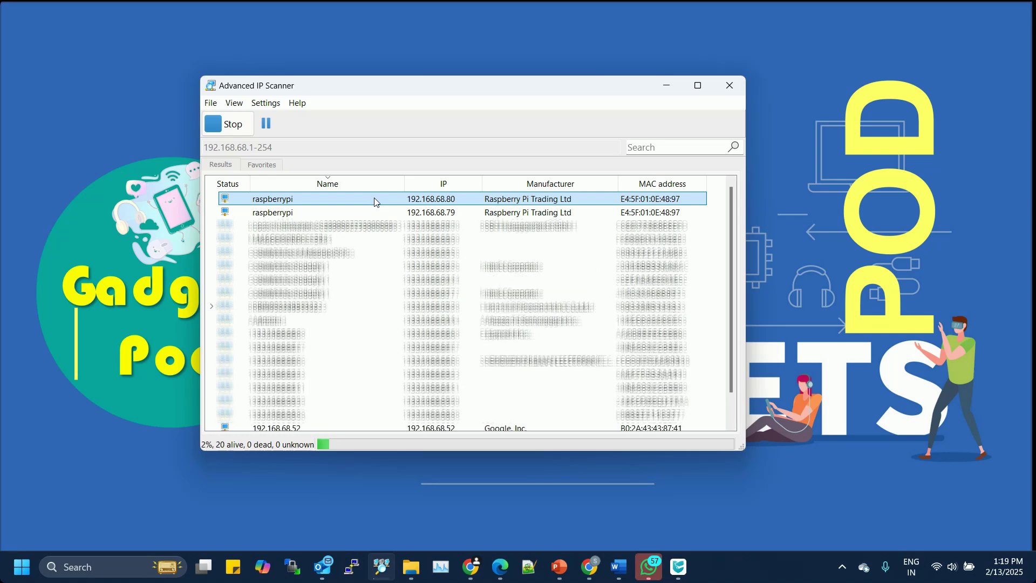
right_click(376, 202)
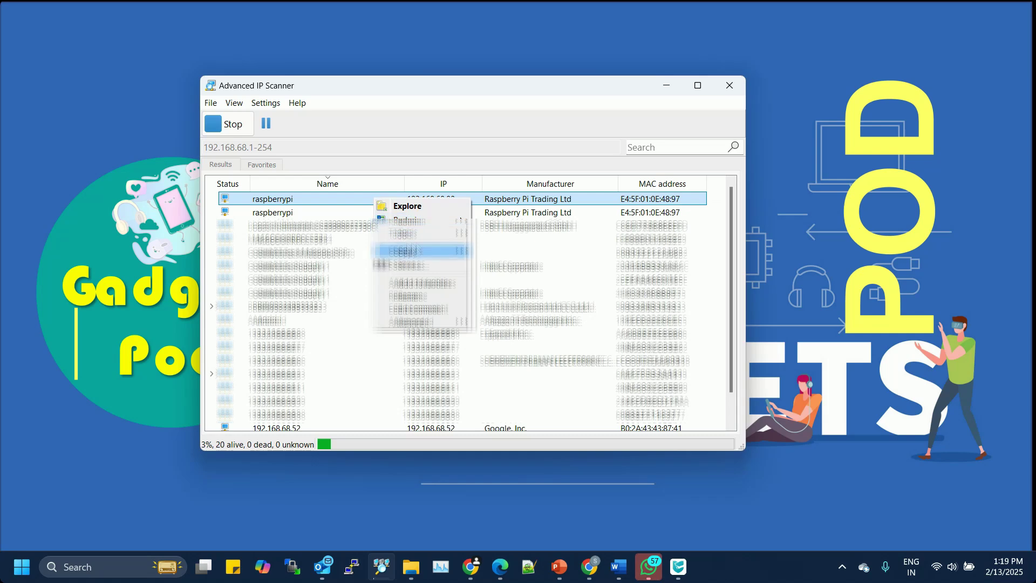
mouse_move(426, 251)
click(500, 271)
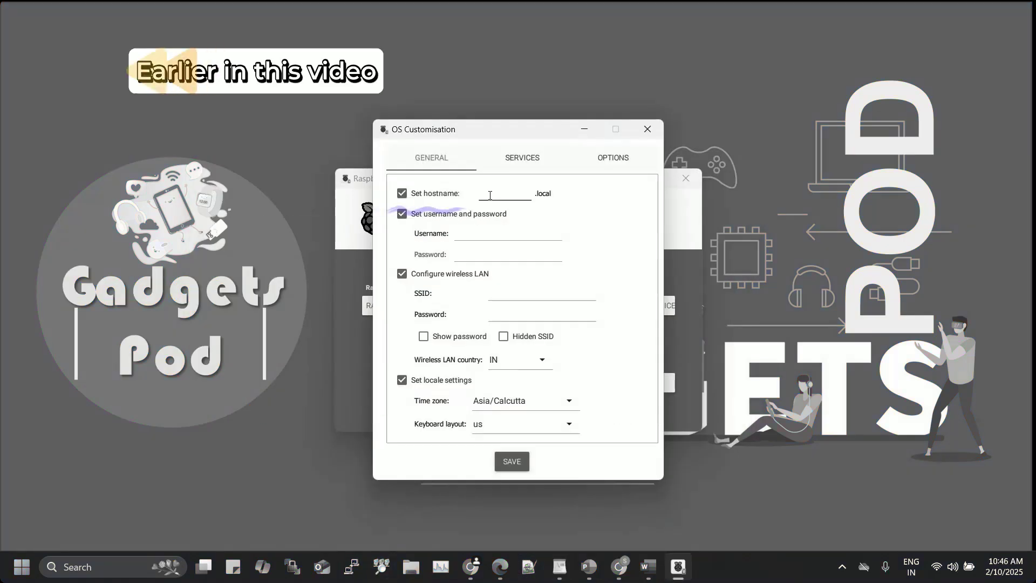
Enter 'raspberrypi' as the hostname and move to the Username field.
text(rasp)
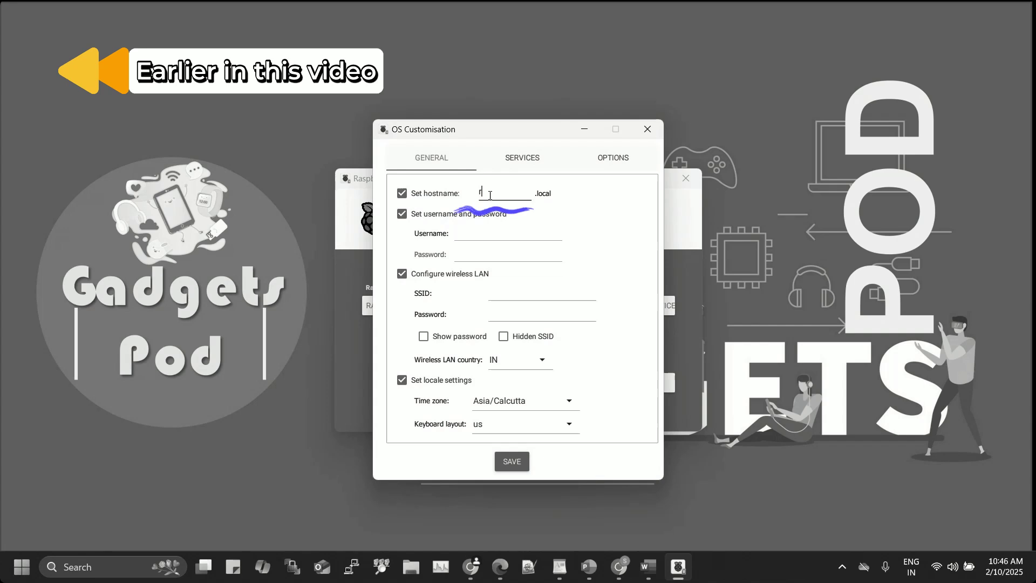
text(berrypi)
click(481, 232)
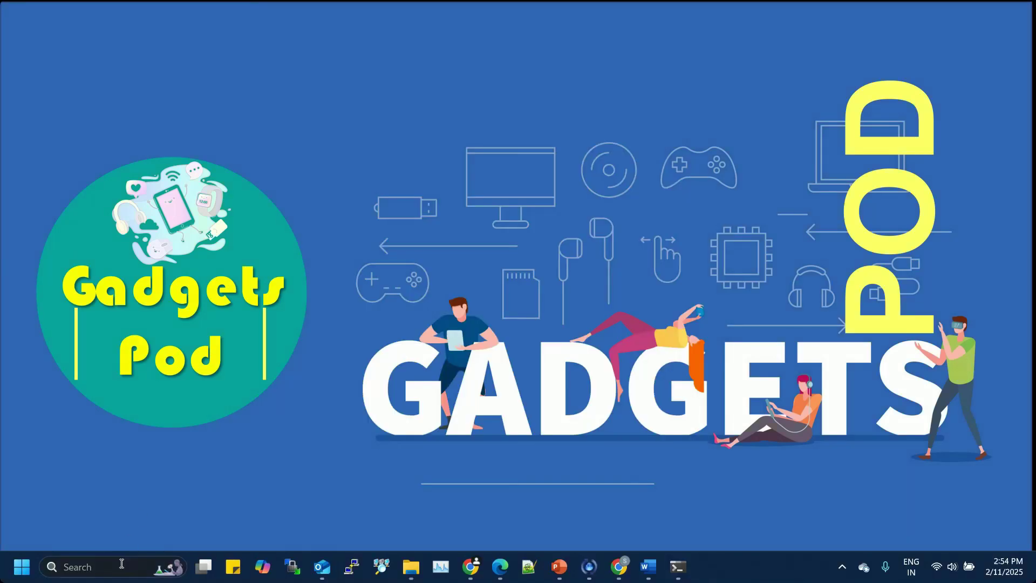
Open Command Prompt via a Windows search for 'cmd' and reposition its window.
click(122, 565)
text(cmd)
key(Return)
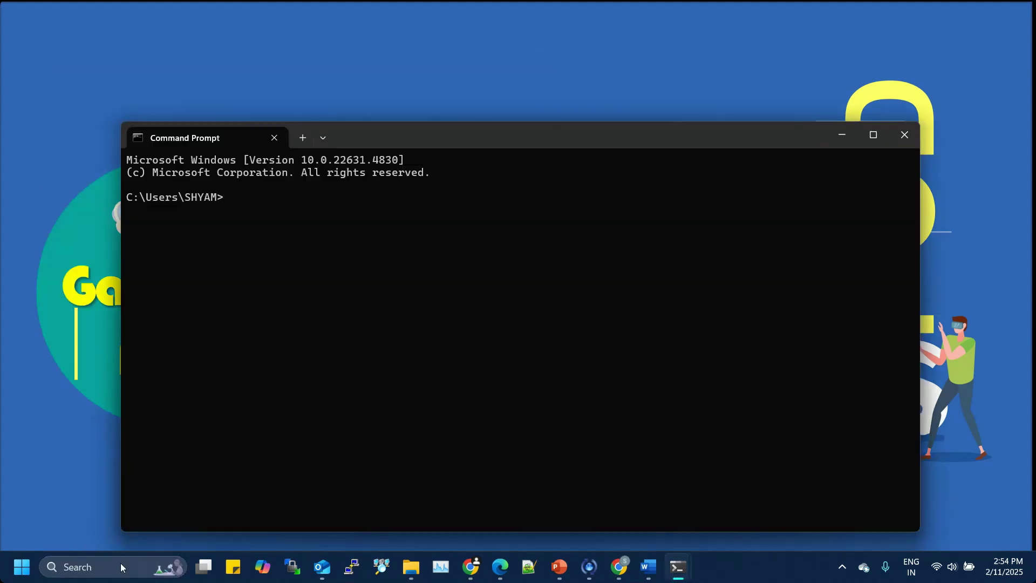
drag(451, 141, 484, 108)
text(pi)
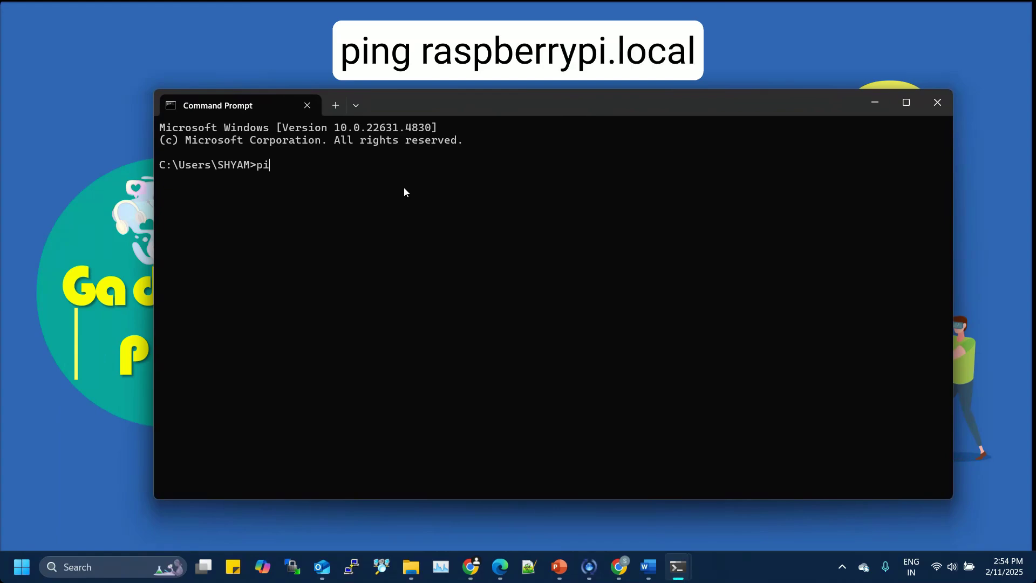
text(ng raspberrypi.lo)
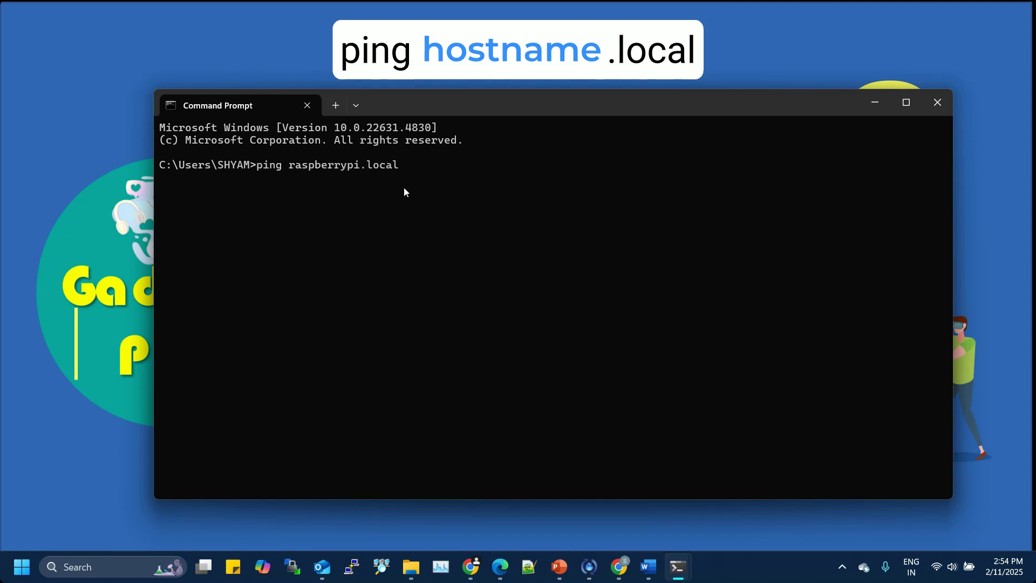
text(cal)
key(Return)
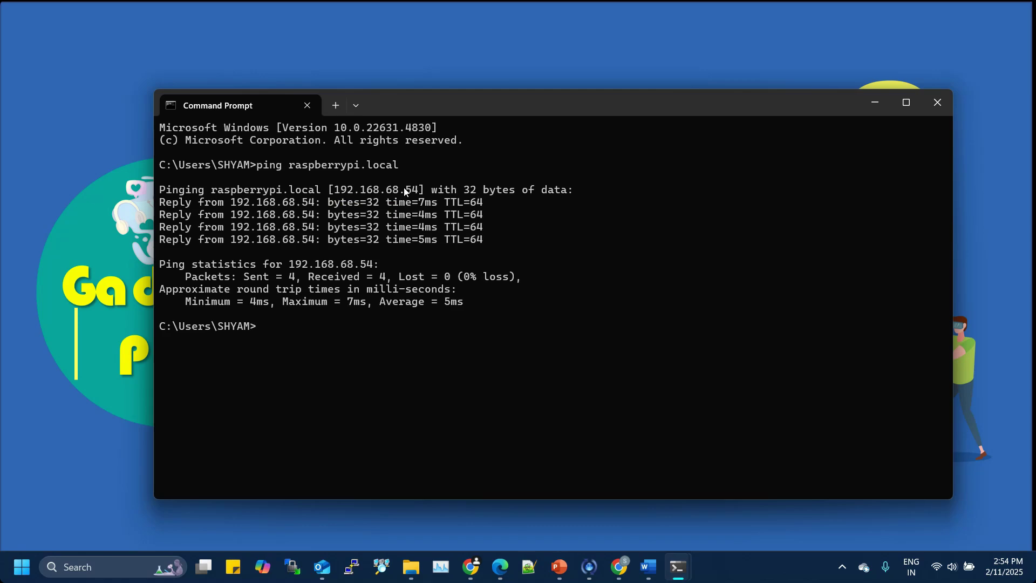
text(ssh pi@192.168.6)
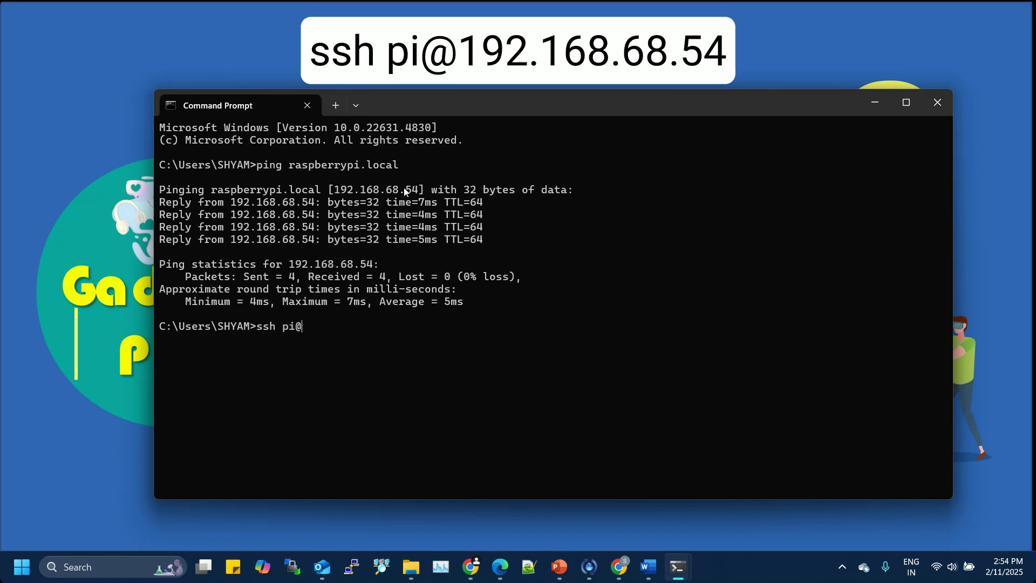
text(8.54)
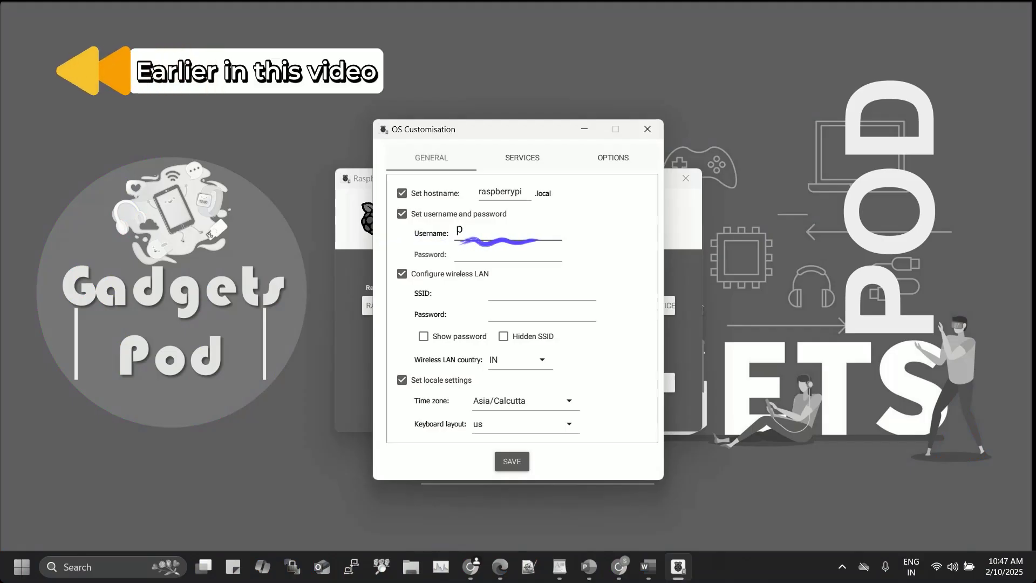
text(i)
key(Tab)
text(gad)
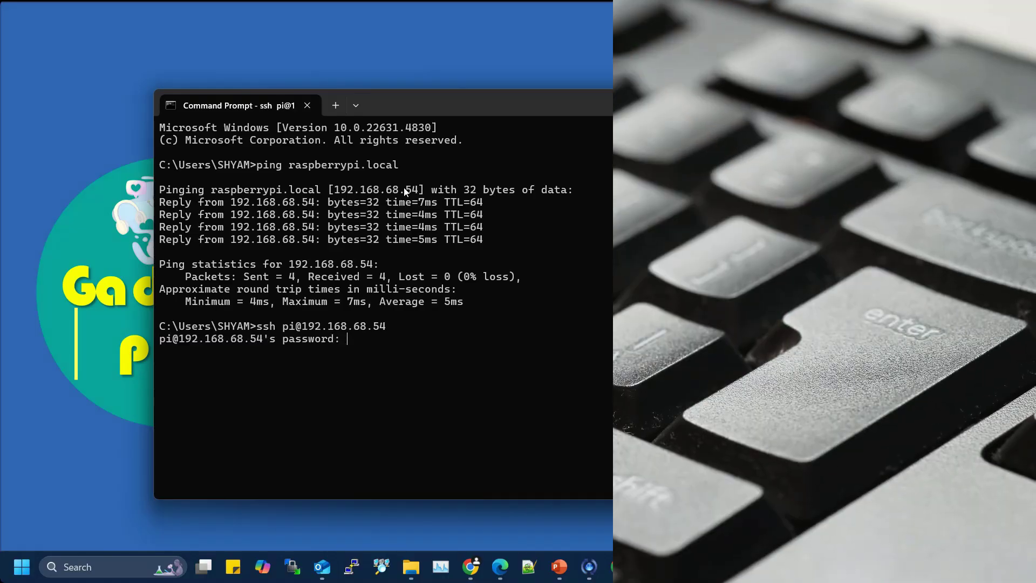
key(Return)
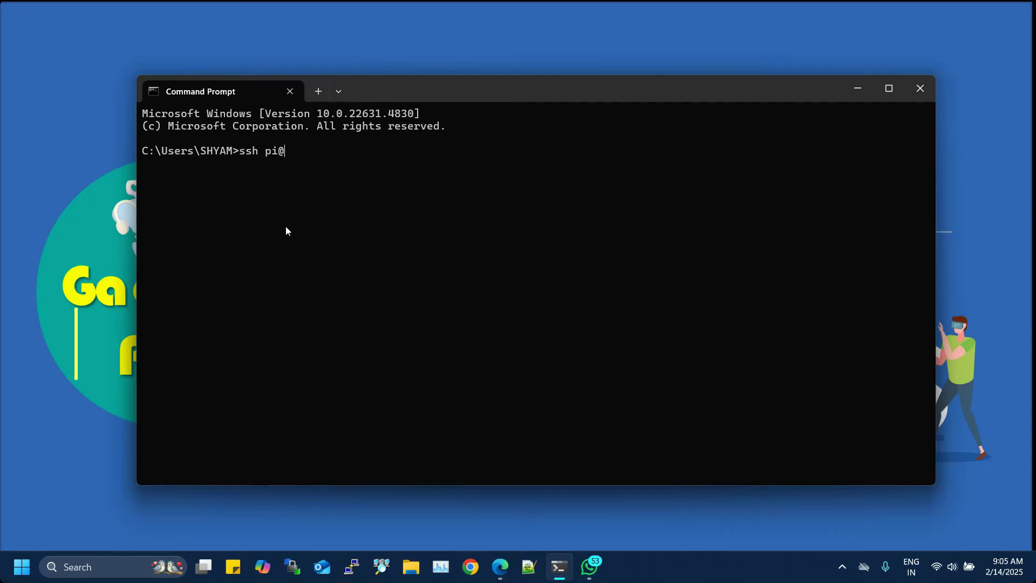
text(192.168.68)
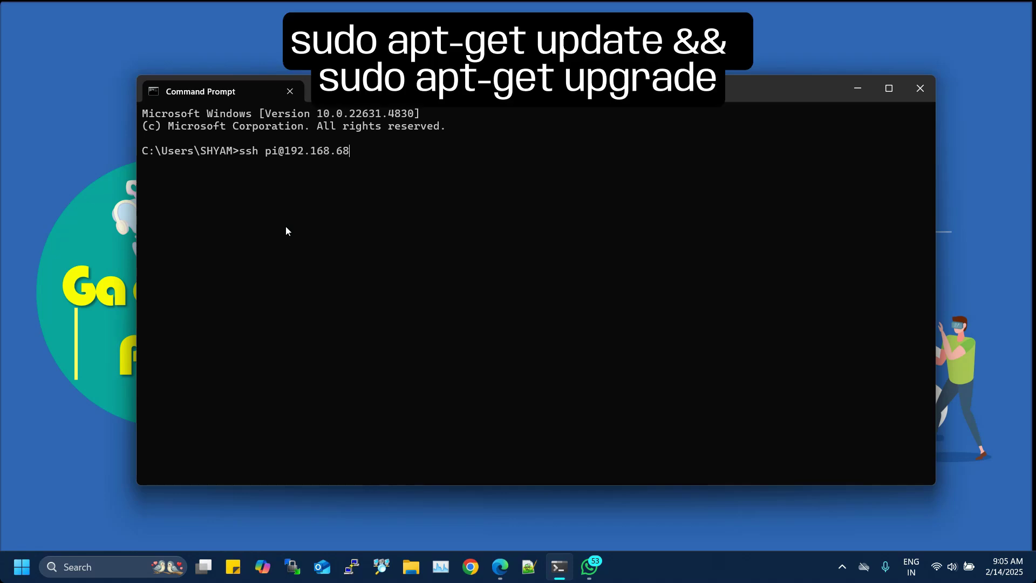
text(.80)
key(Return)
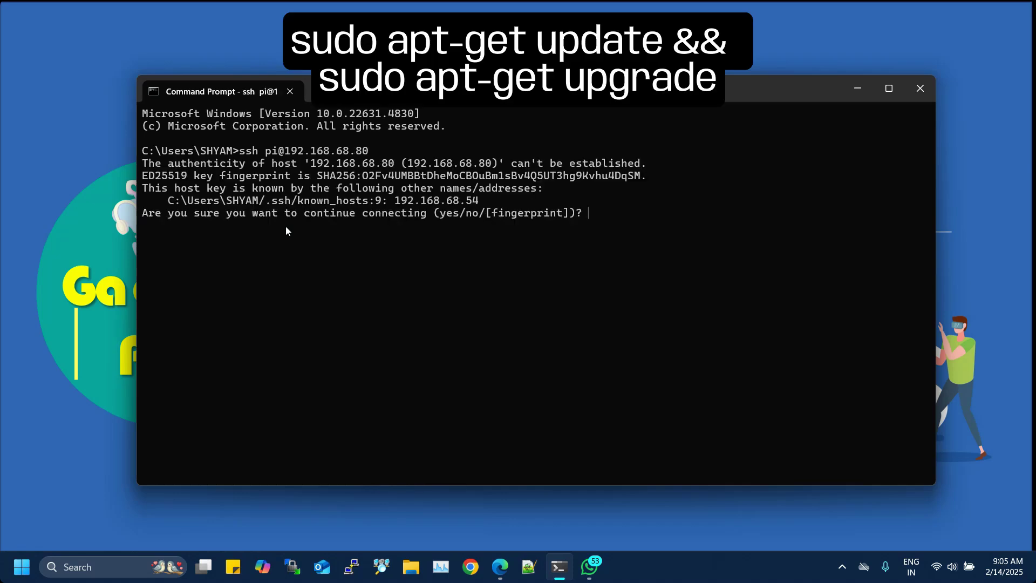
text(yes)
key(Return)
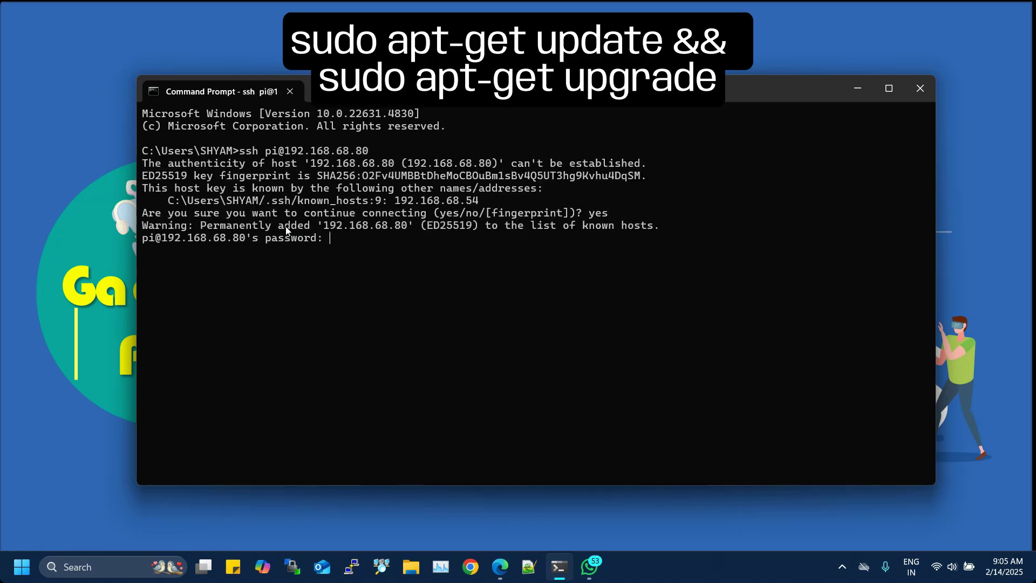
key(Return)
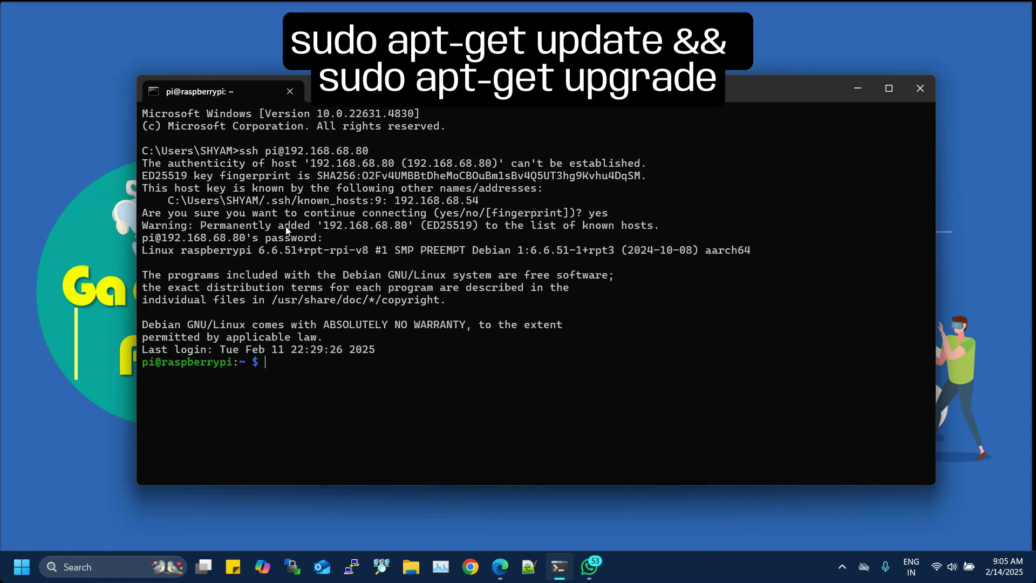
Run sudo apt-get update && sudo apt-get upgrade to refresh the Pi's packages.
key(ctrl+v)
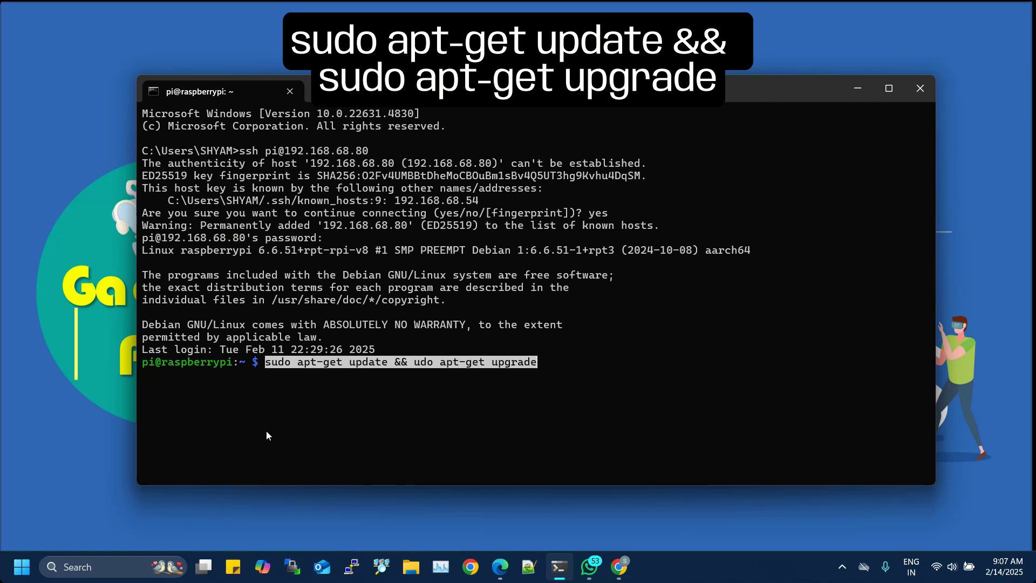
key(Return)
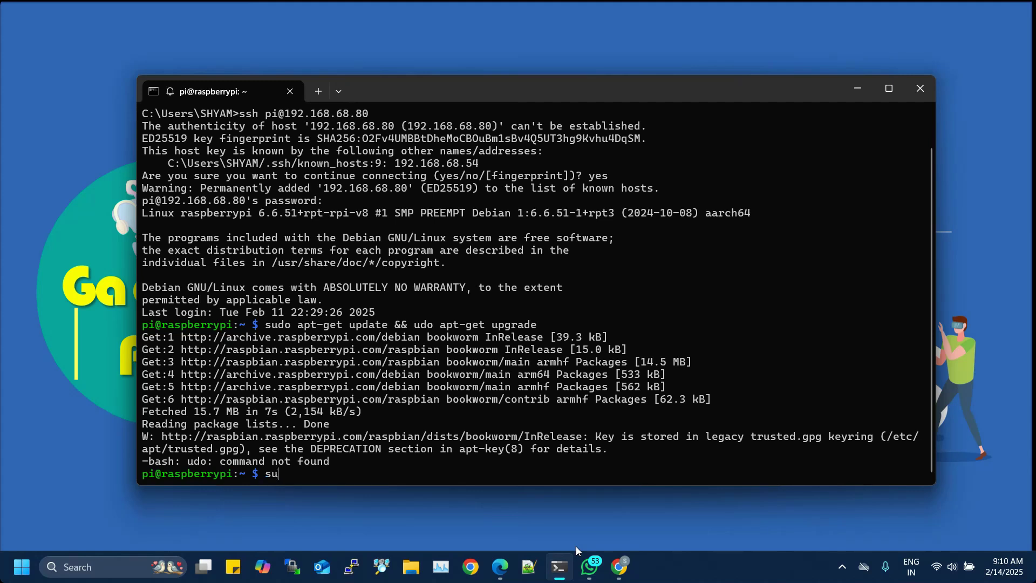
text(raspi-config)
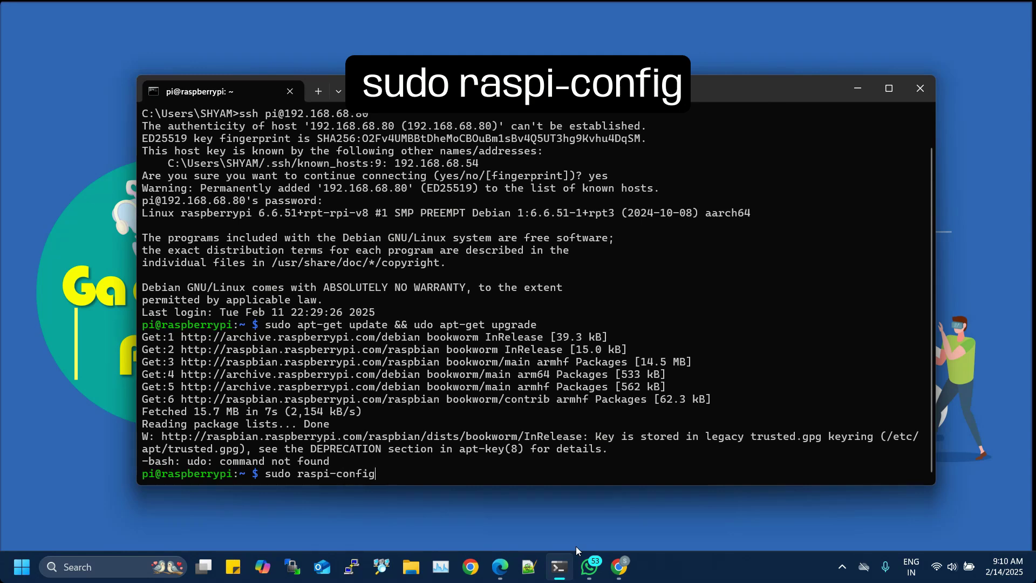
Run sudo raspi-config, enable VNC under Interface Options > I3 VNC, then Finish.
key(Return)
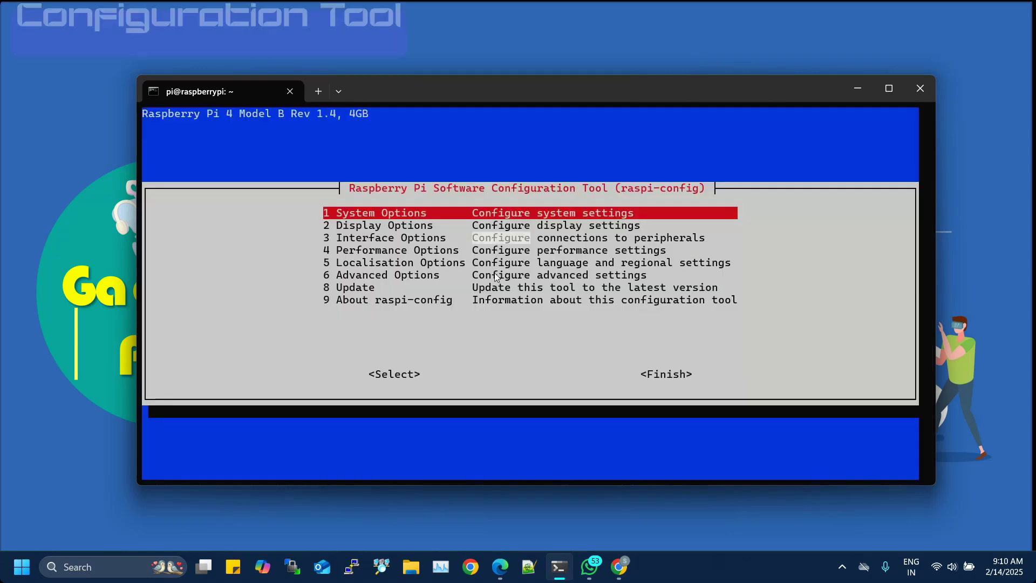
key(Down)
key(Up)
key(Down)
key(Down)
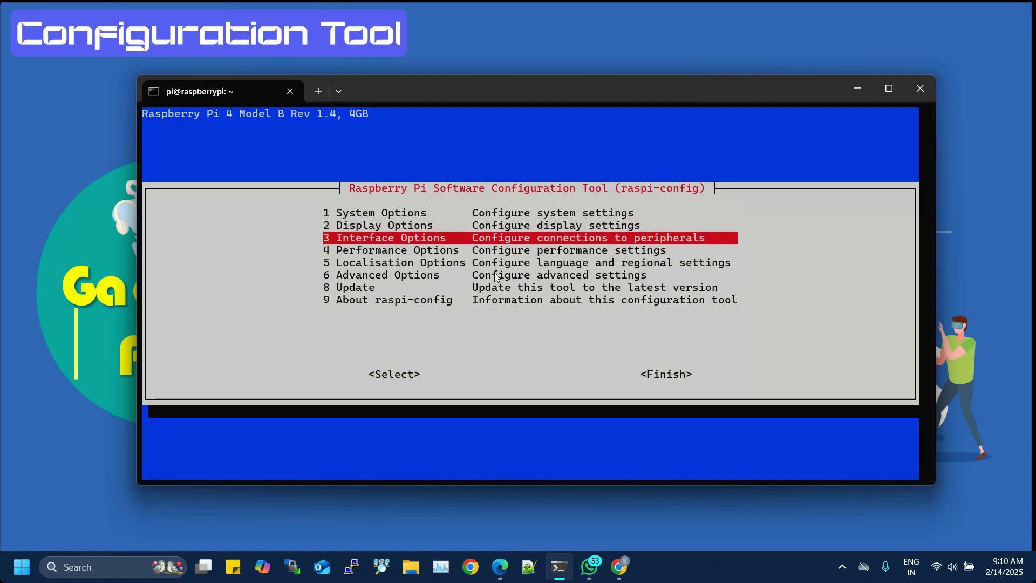
key(Return)
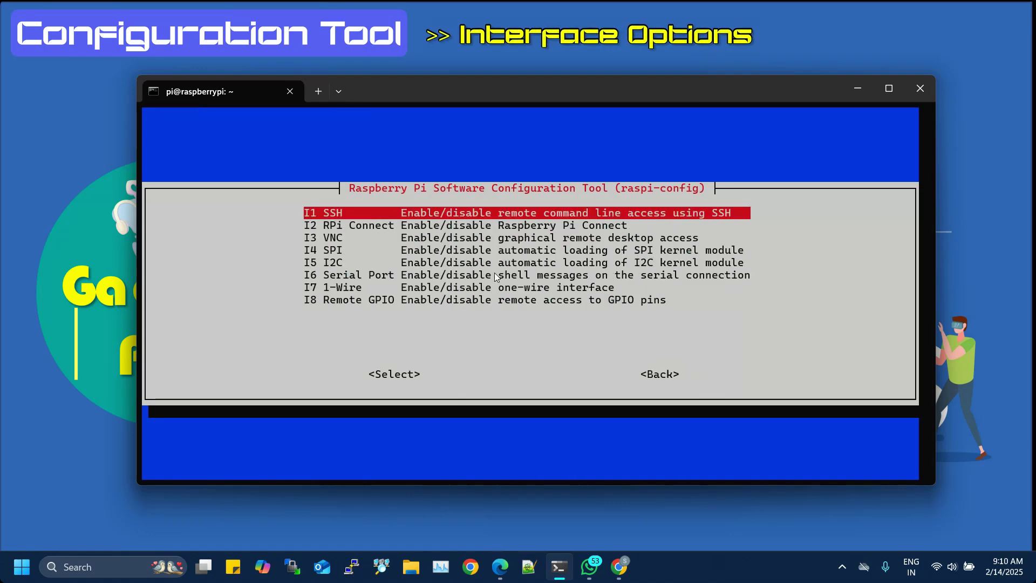
key(Down)
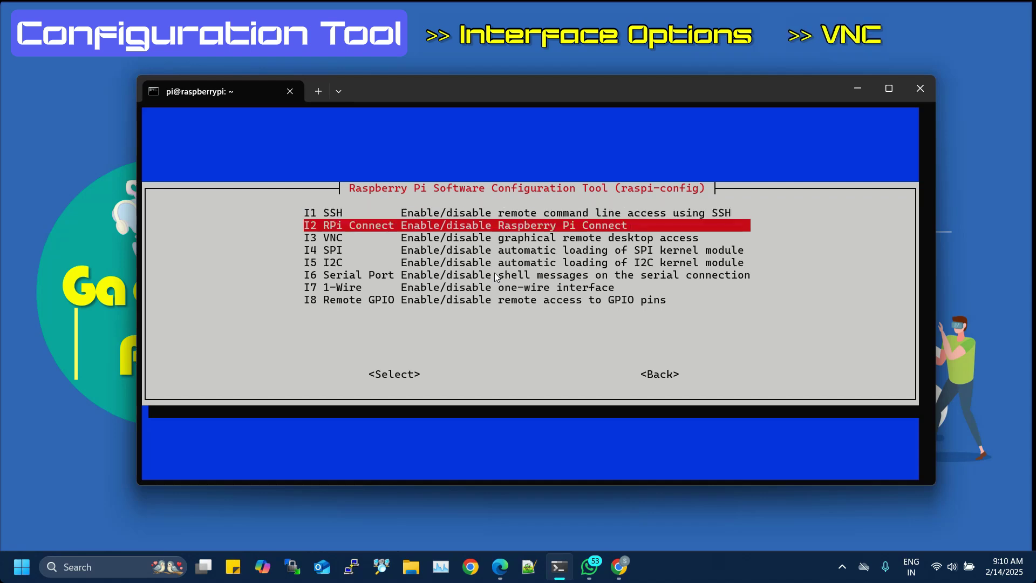
key(Down)
key(Return)
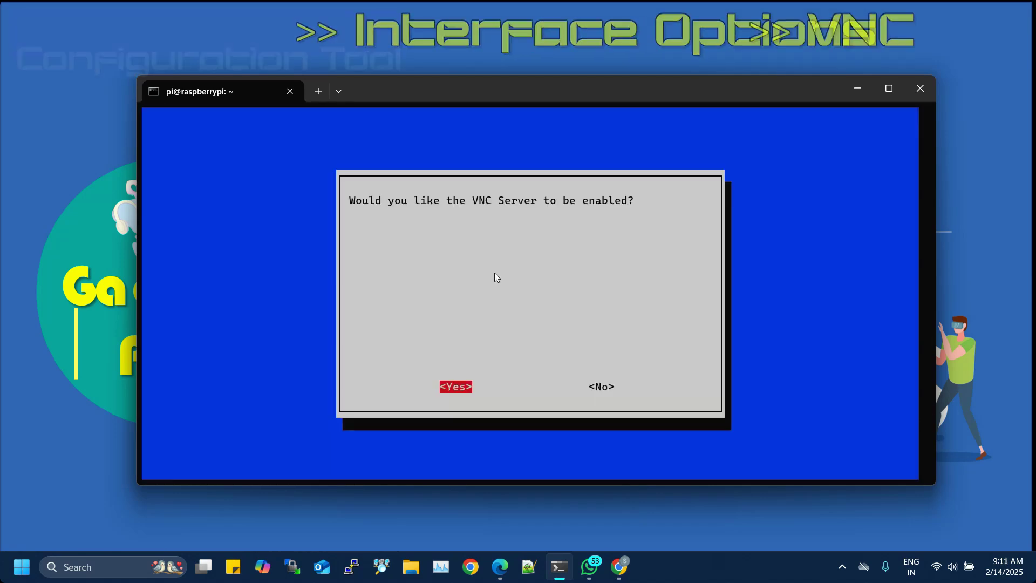
key(Return)
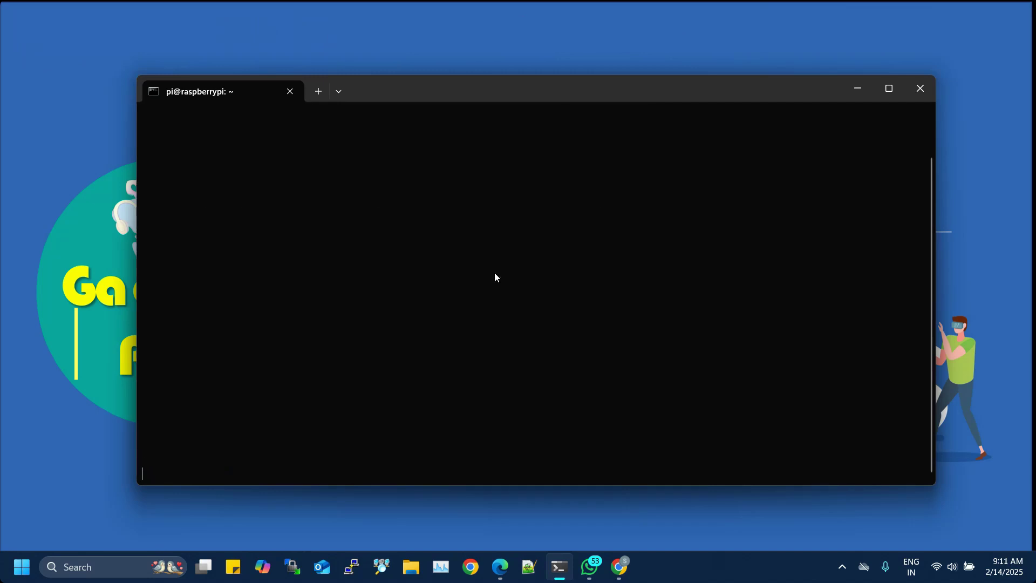
key(Return)
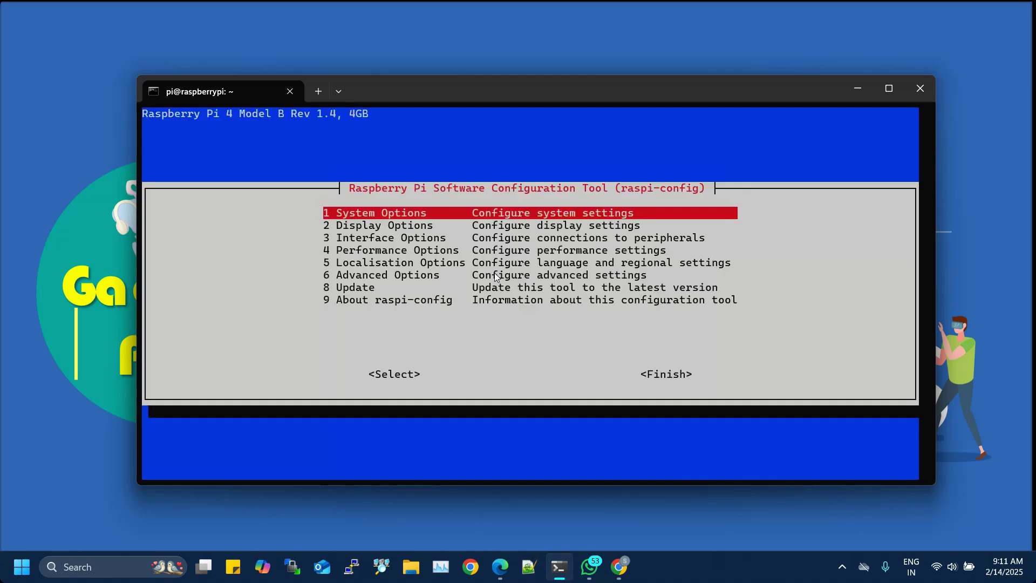
key(Tab)
key(Tab)
key(Return)
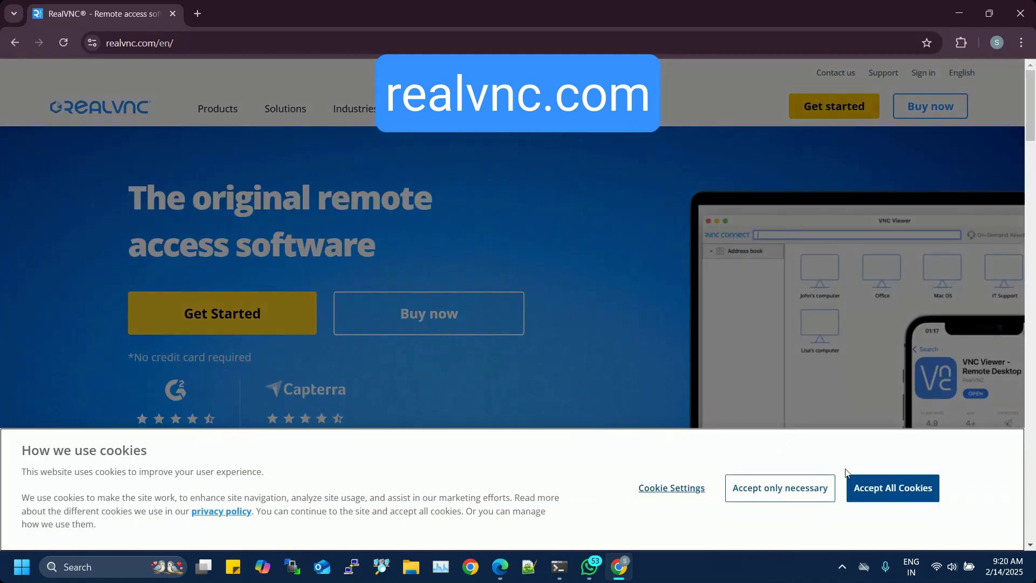
Accept cookies and download RealVNC Connect for Windows via Products > Download Now.
click(876, 496)
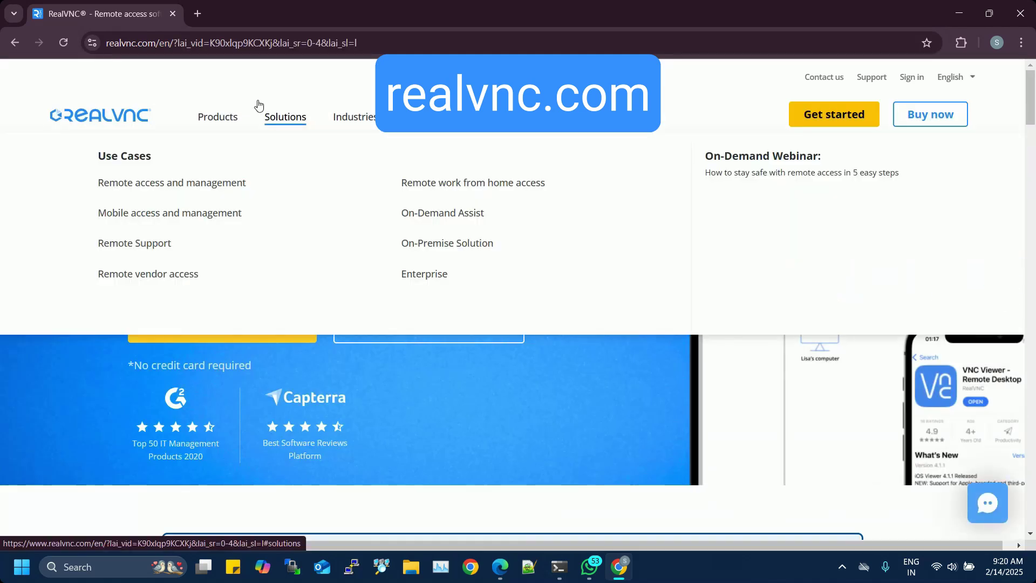
click(234, 122)
click(147, 261)
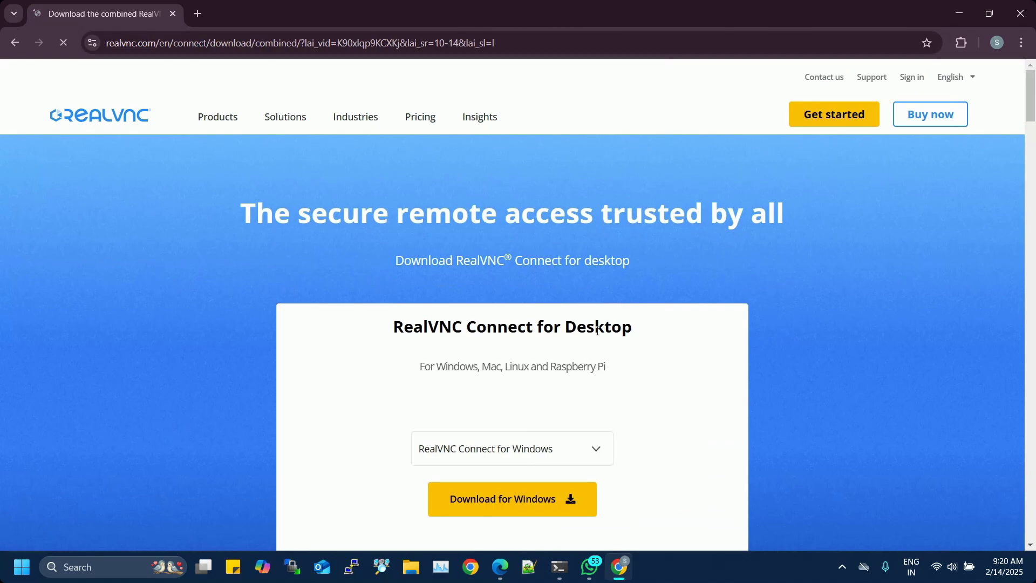
scroll(589, 308, down, 3)
click(562, 345)
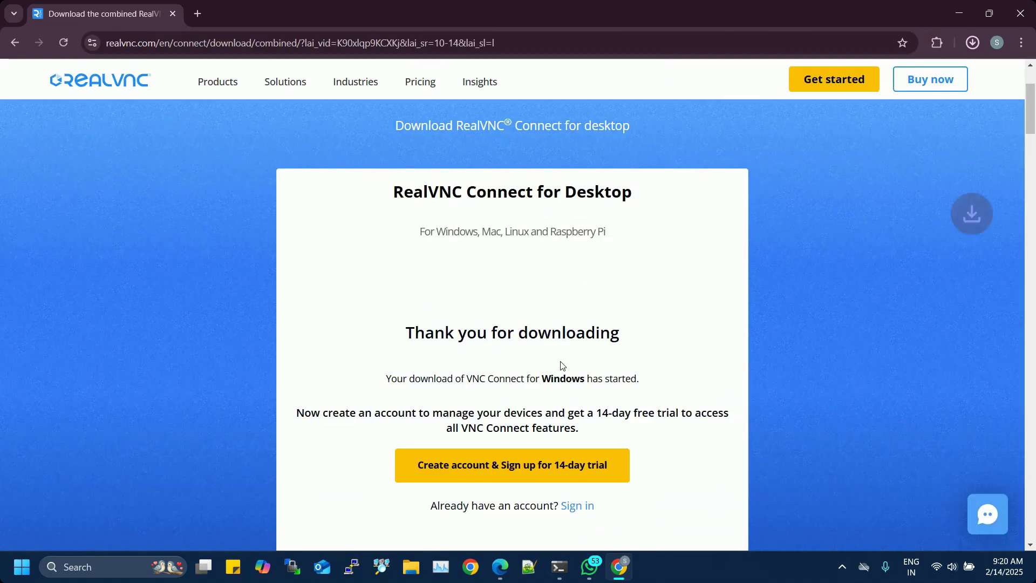
scroll(562, 363, down, 4)
scroll(674, 482, up, 8)
click(973, 42)
Run the VNC-Connect-Installer-2.3.0 file from its Downloads folder to install RealVNC Server 7.13.1.
click(939, 106)
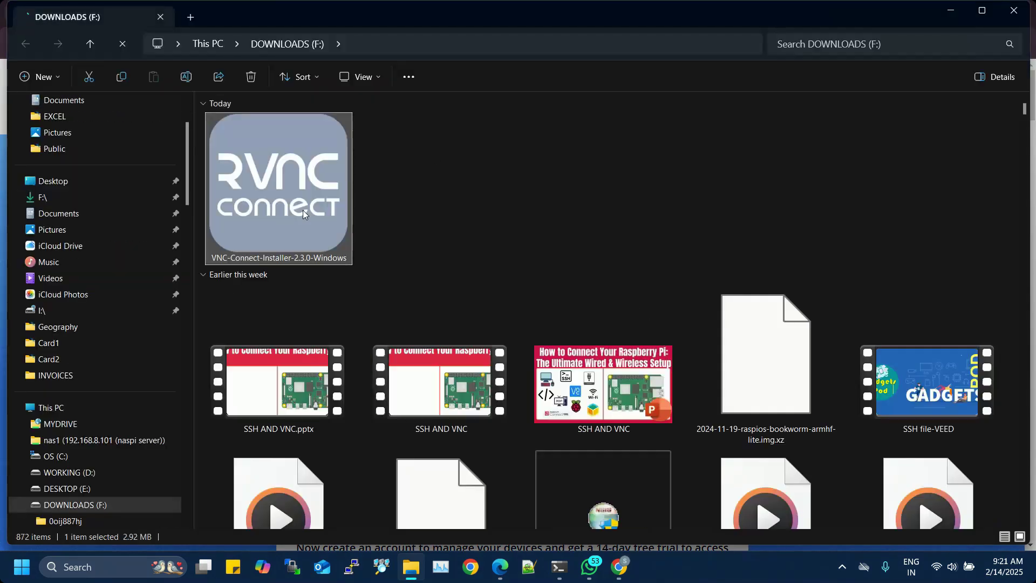
double_click(303, 210)
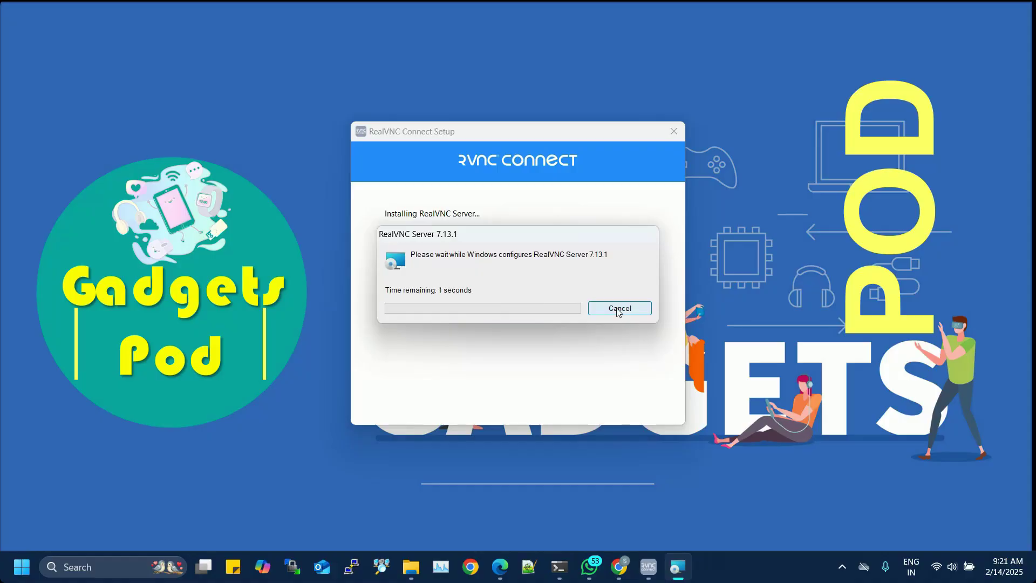
Connect RealVNC Viewer to 192.168.68.80, trusting the server and logging in with the Pi's password.
click(669, 135)
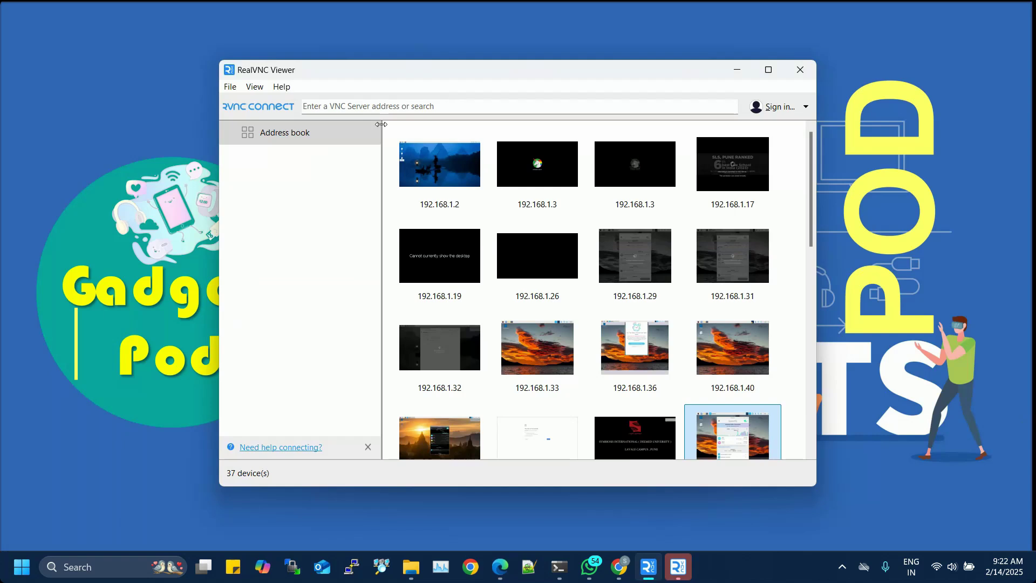
click(381, 108)
text(192.168.68.80)
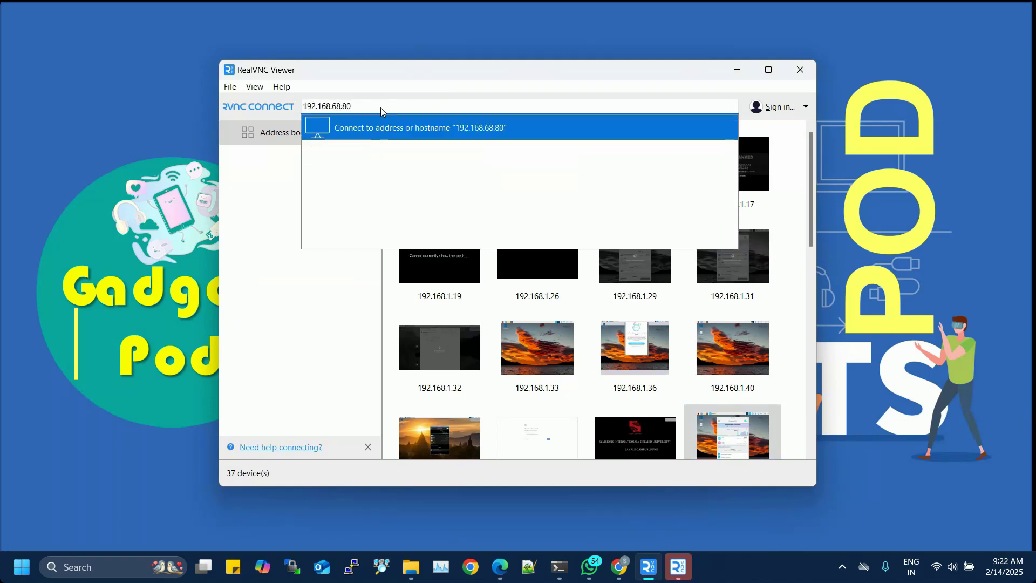
key(Return)
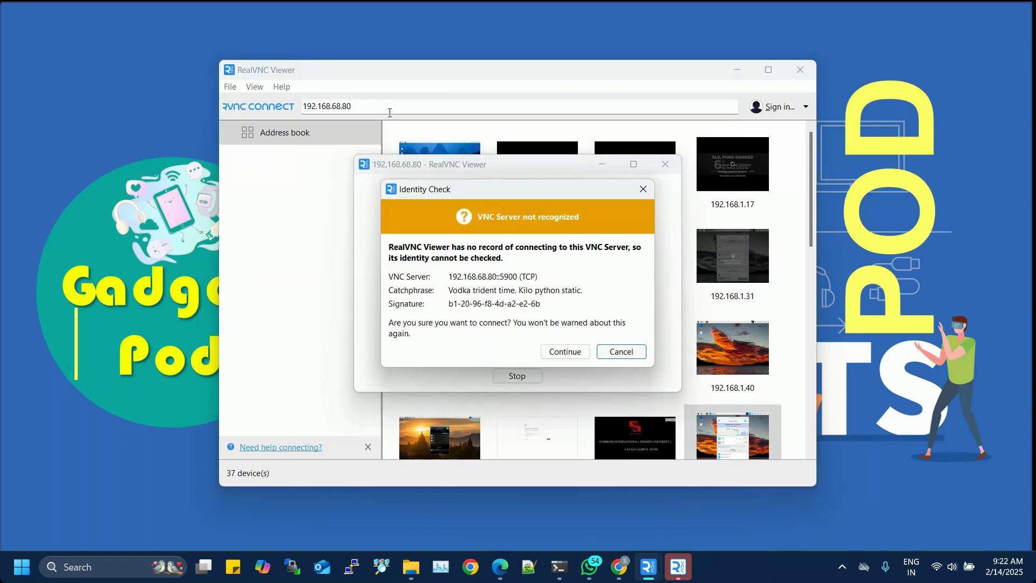
click(577, 353)
key(Tab)
text(r)
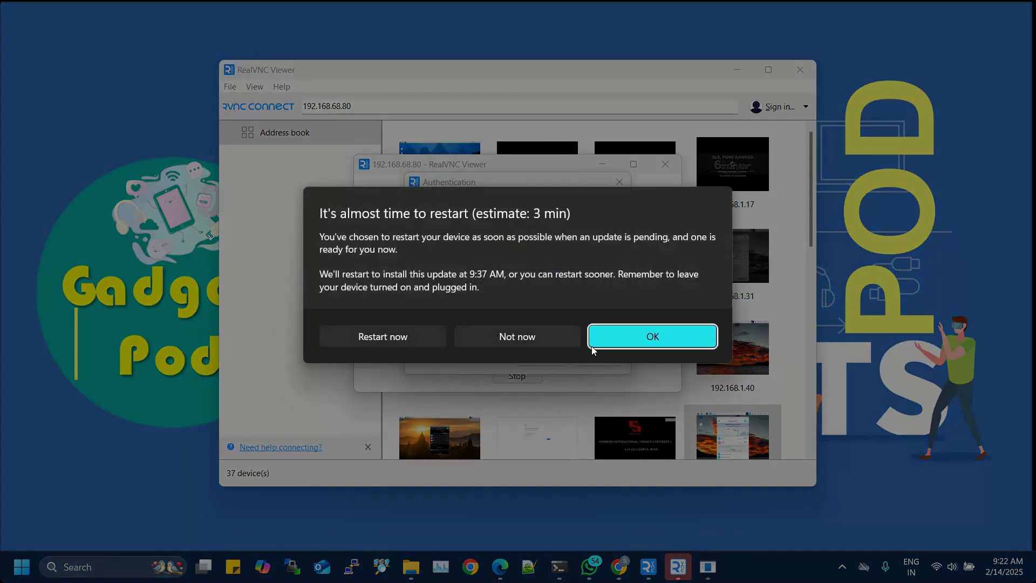
click(675, 336)
click(548, 359)
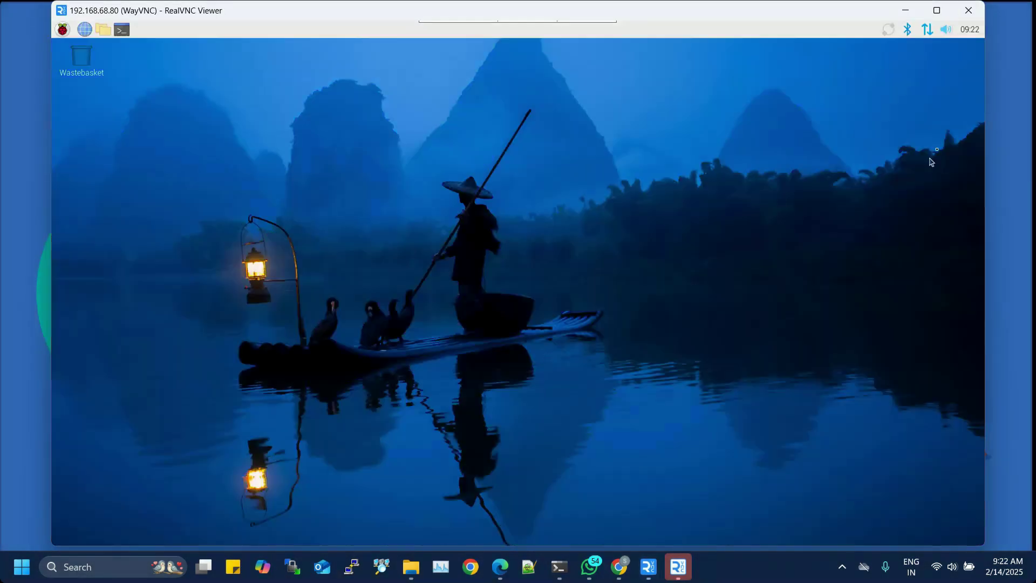
Maximize the Pi desktop and check its applications menu, wireless options and desktop menu.
click(937, 10)
click(54, 26)
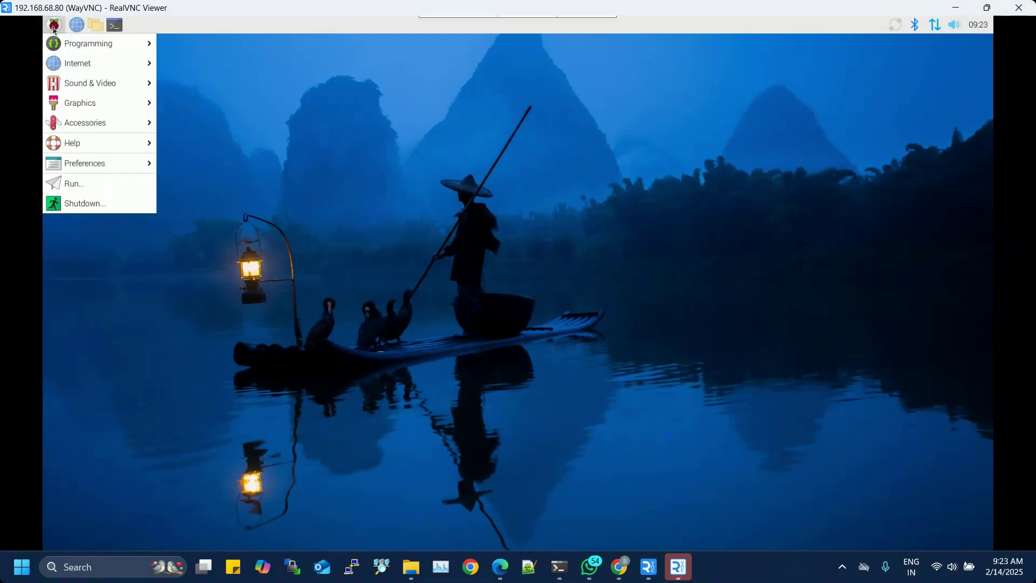
click(443, 172)
click(934, 26)
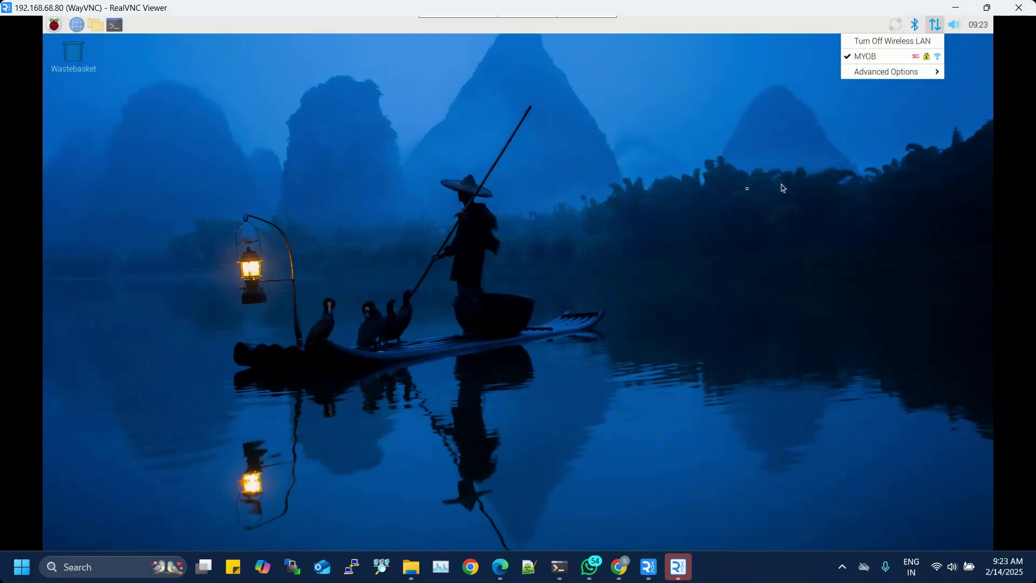
click(783, 188)
right_click(695, 192)
click(455, 295)
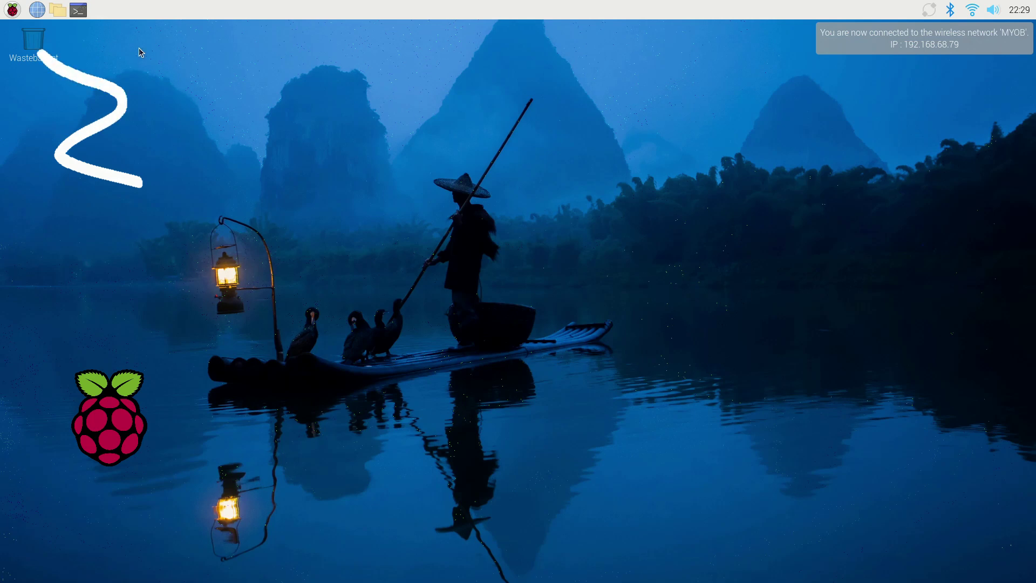
Launch Raspberry Pi Configuration from the Raspberry menu's Preferences submenu.
click(13, 9)
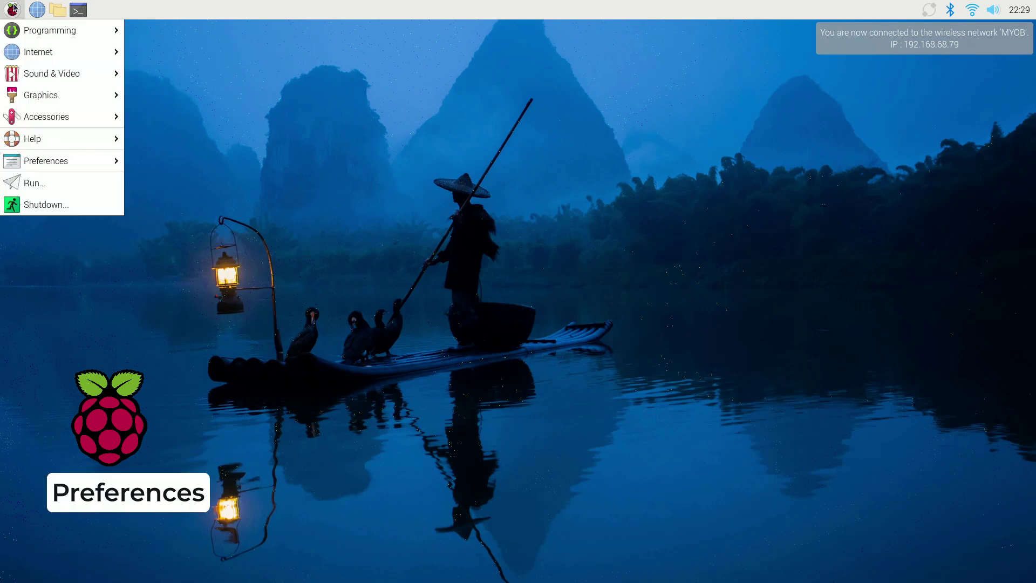
mouse_move(58, 169)
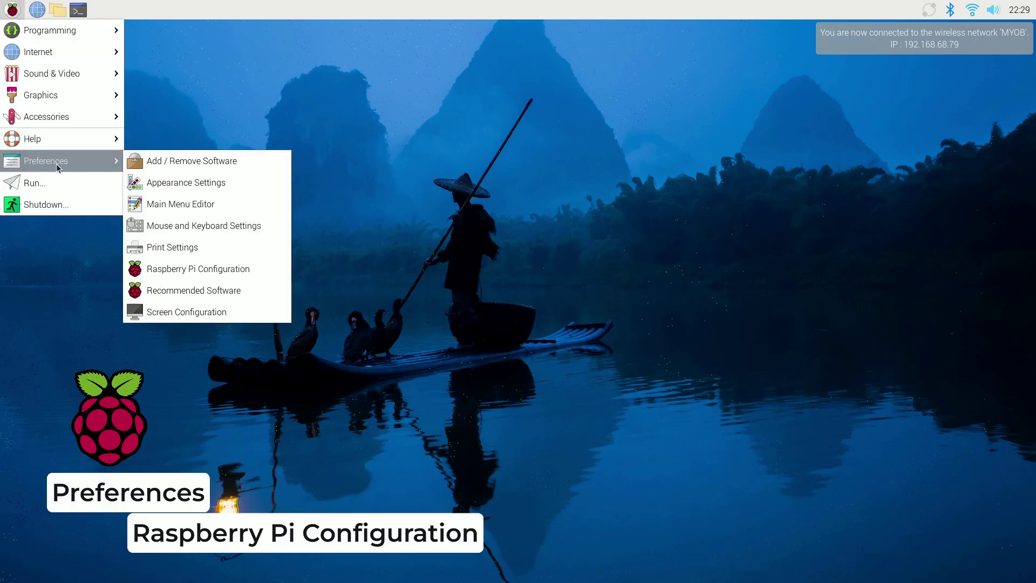
click(215, 279)
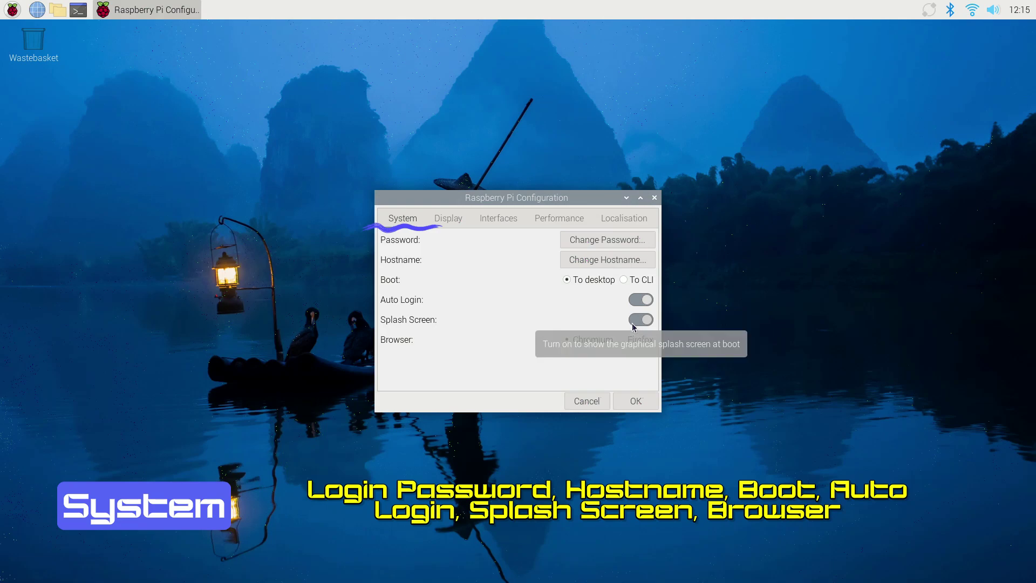
Check the Display settings, keeping On-screen Keyboard as Enabled if touchscreen found.
click(444, 223)
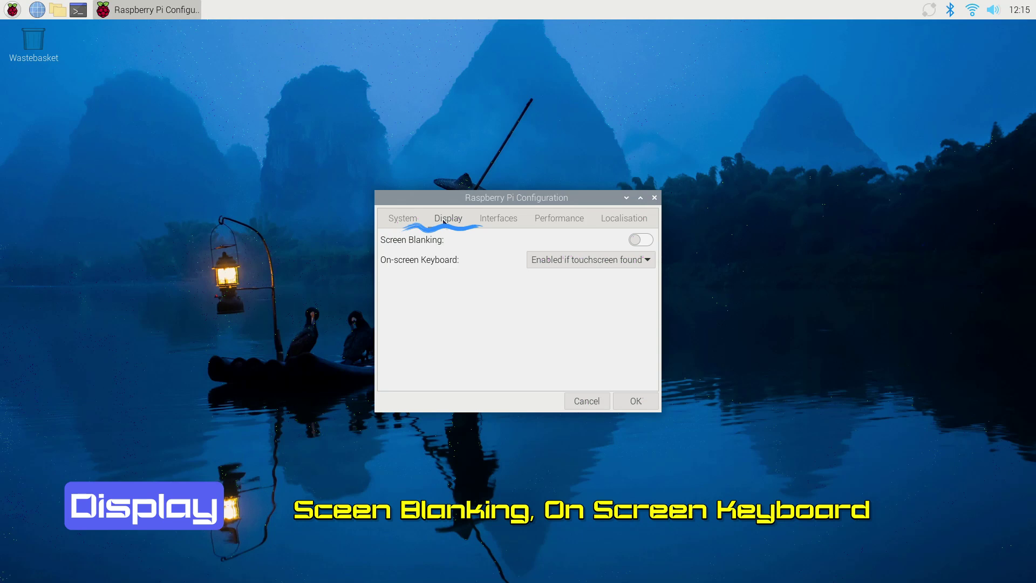
click(614, 261)
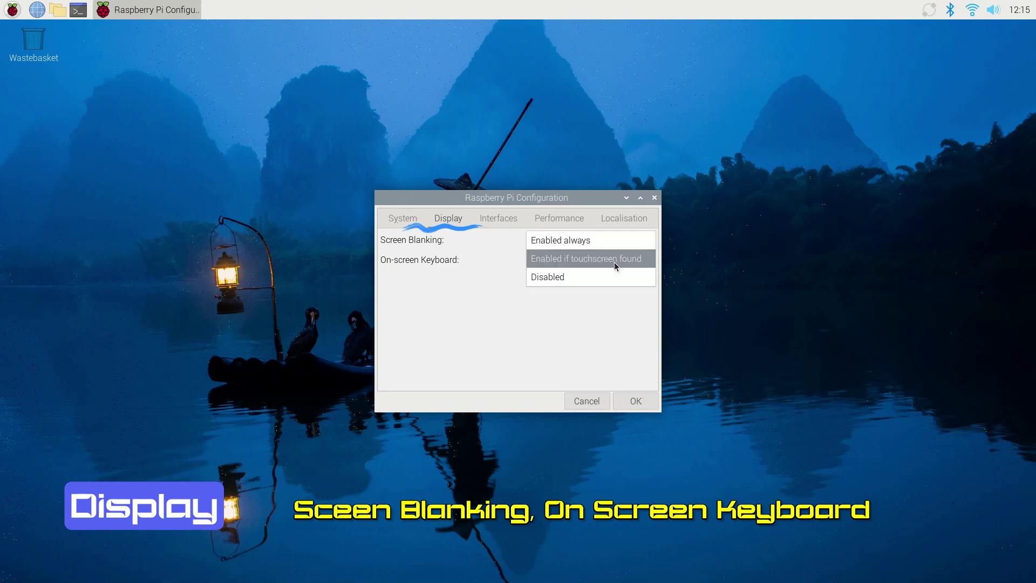
click(614, 260)
click(481, 218)
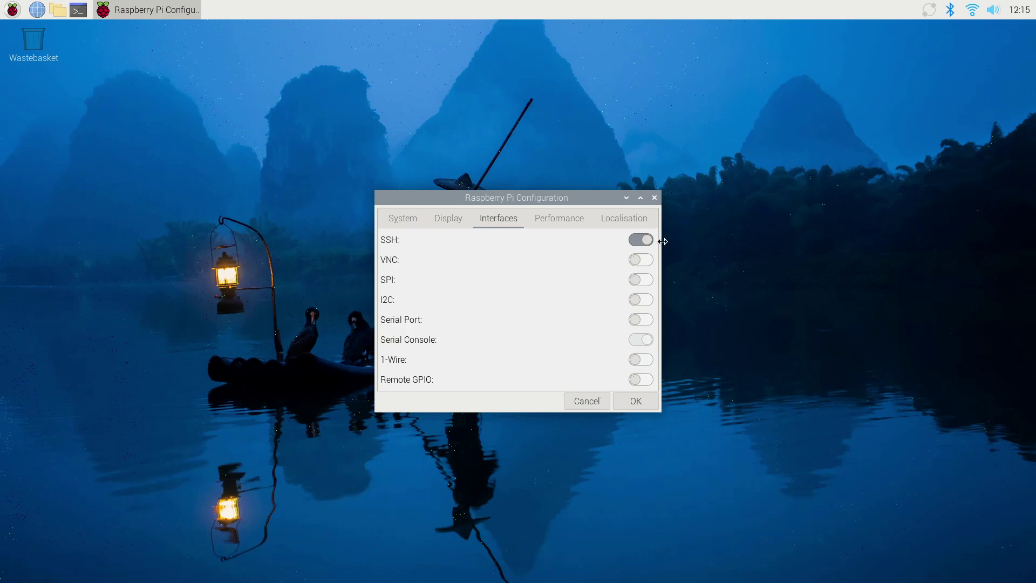
Toggle SSH off and back on, switch VNC on, then view the Performance settings.
click(638, 242)
click(639, 241)
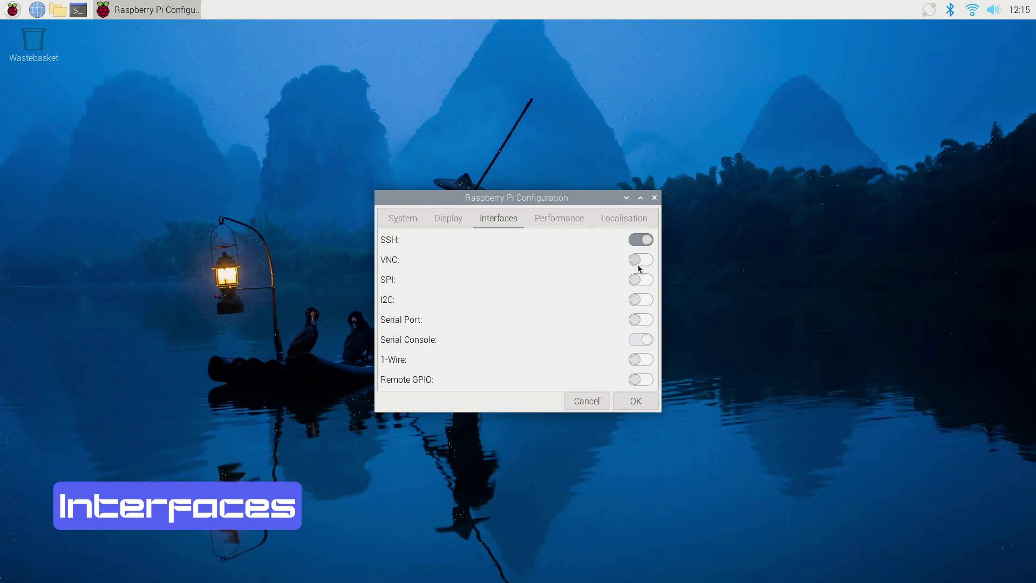
click(642, 262)
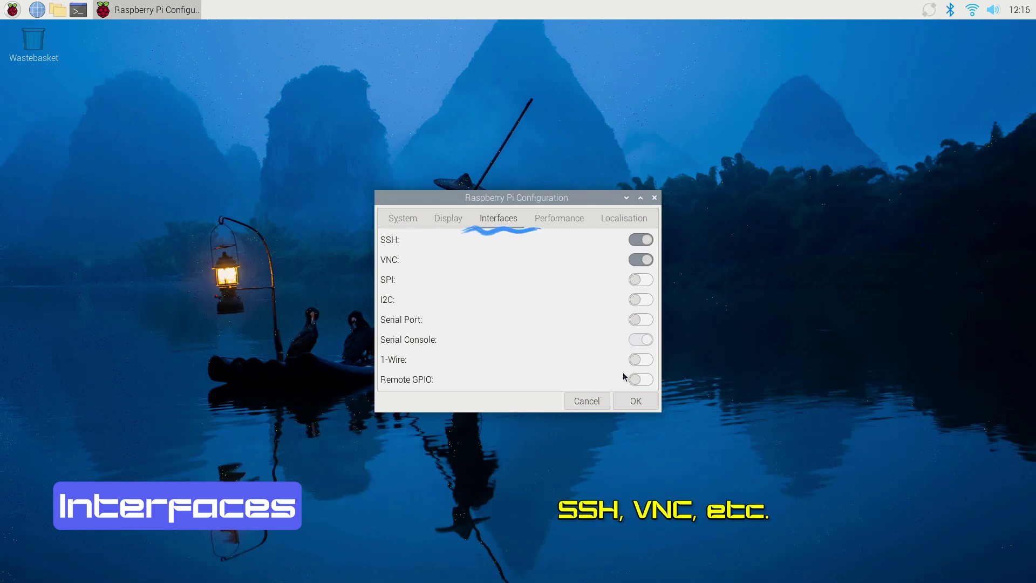
click(561, 220)
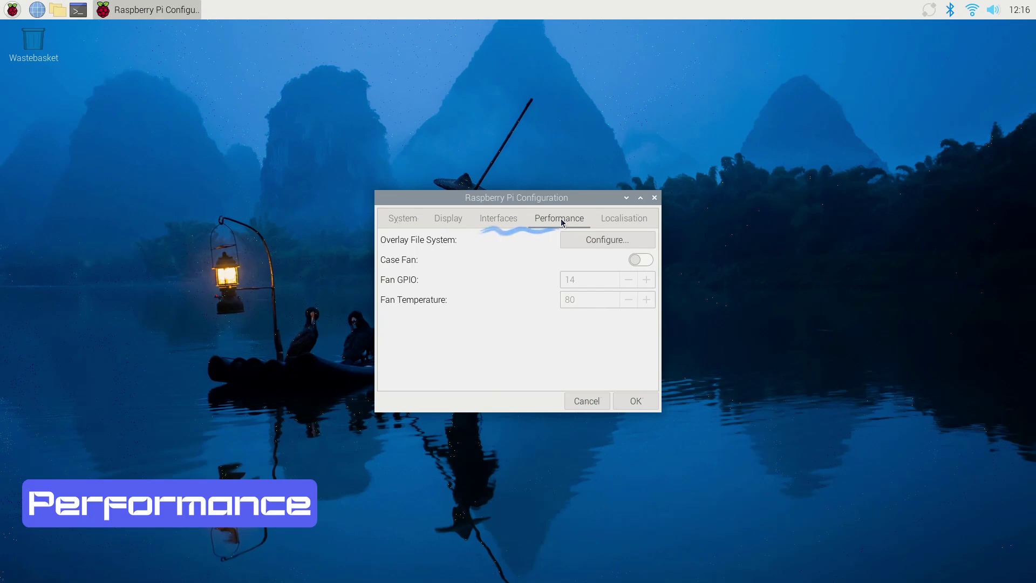
Review the Localisation settings and apply the configuration with OK.
click(610, 218)
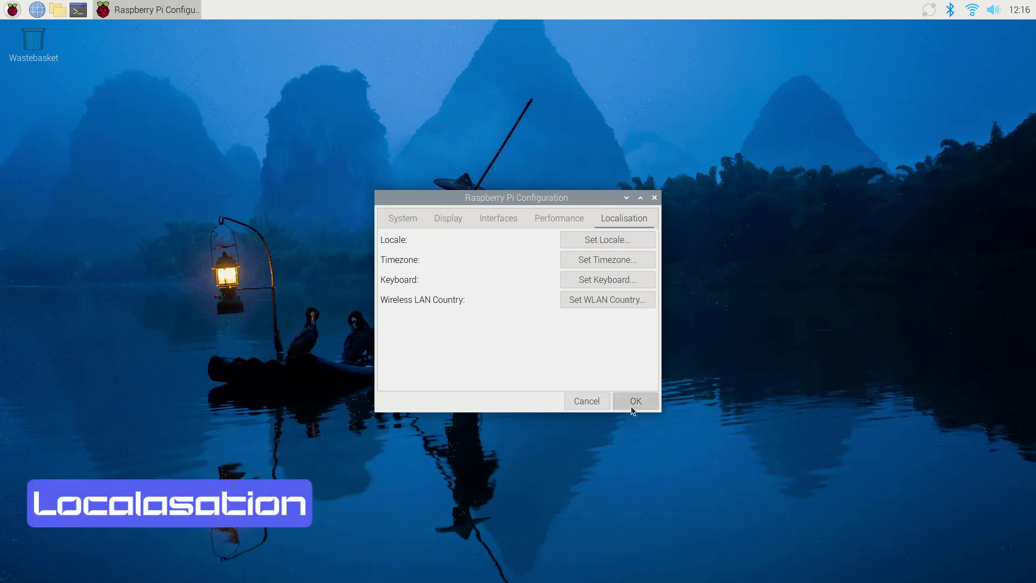
click(631, 408)
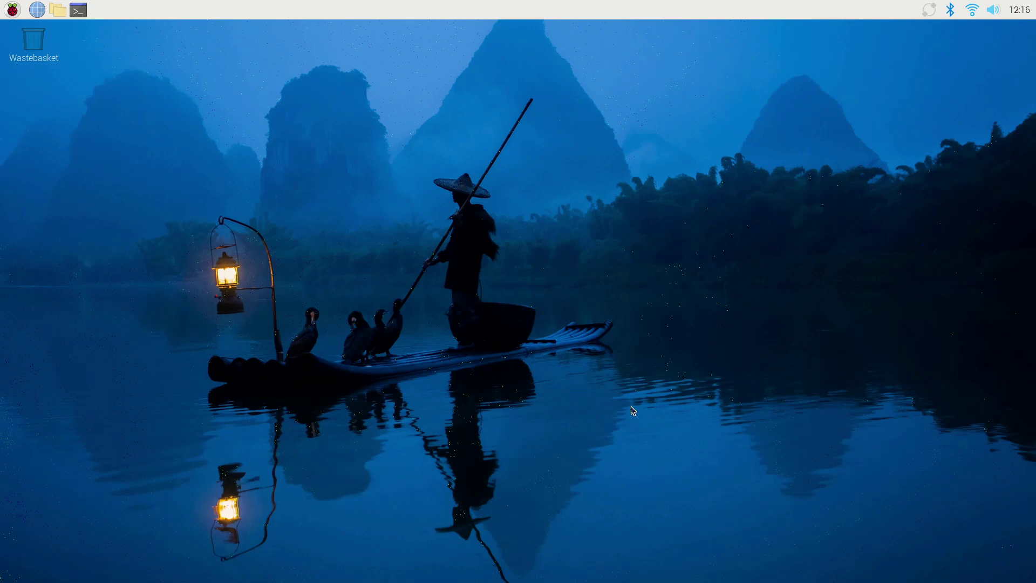
Join the MYOB Wi-Fi network on the Pi by entering its network password.
click(11, 10)
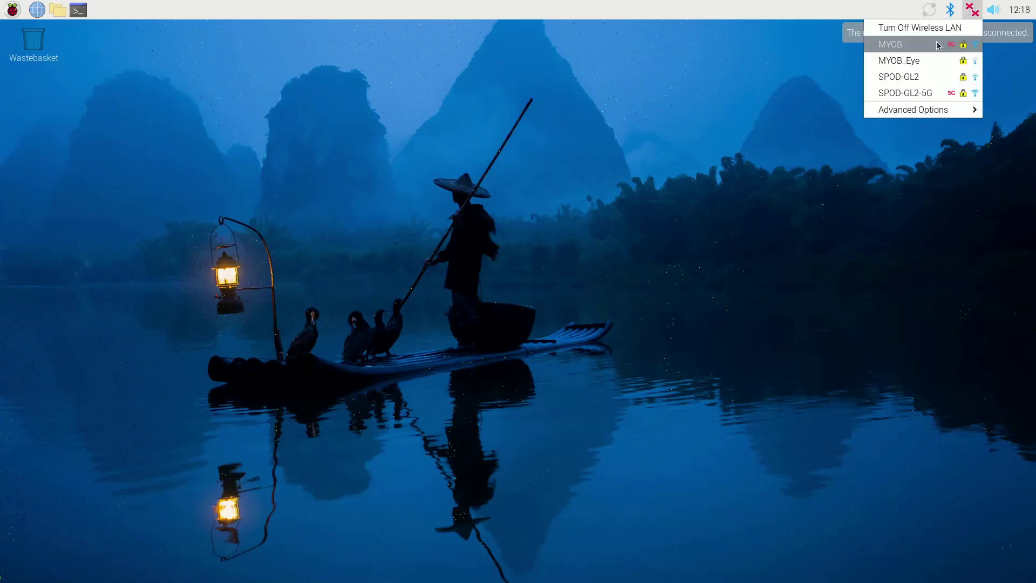
click(938, 46)
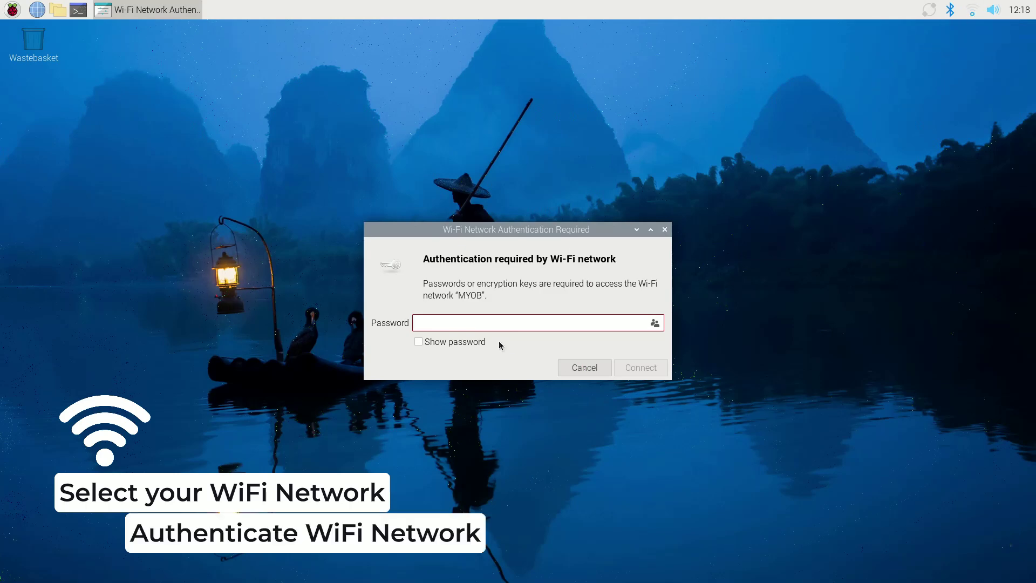
click(499, 322)
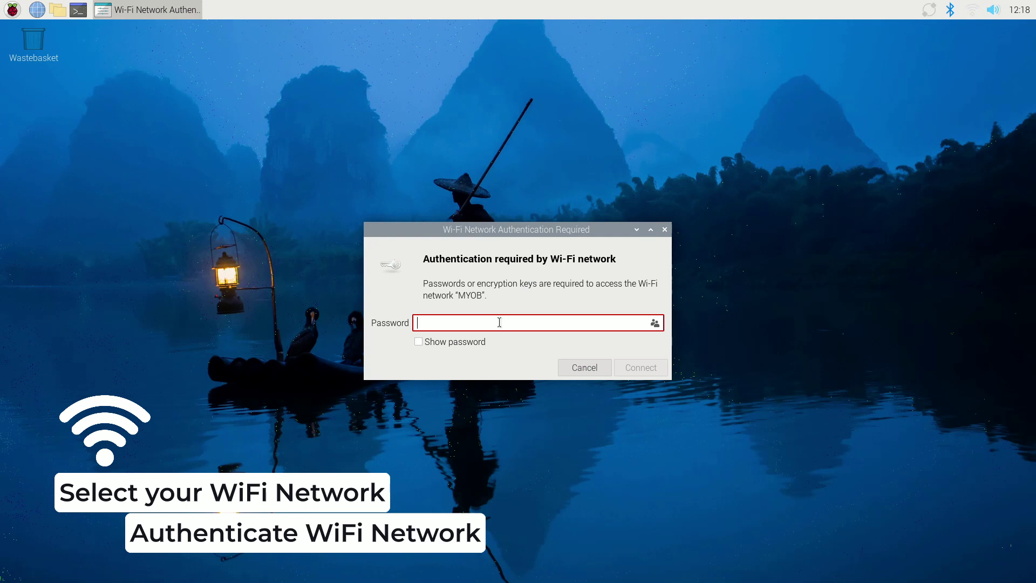
text(m••••••••••••)
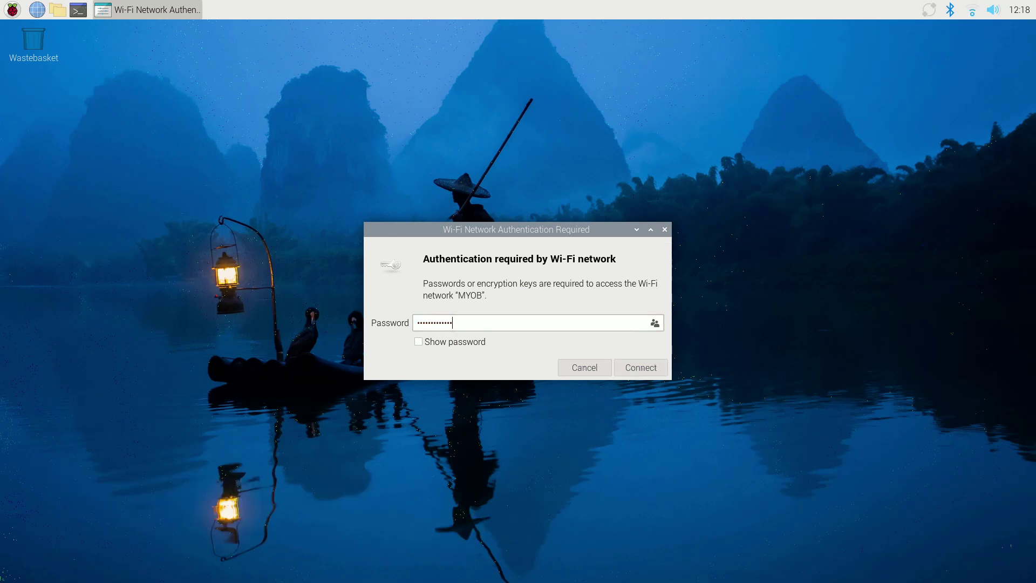
click(644, 361)
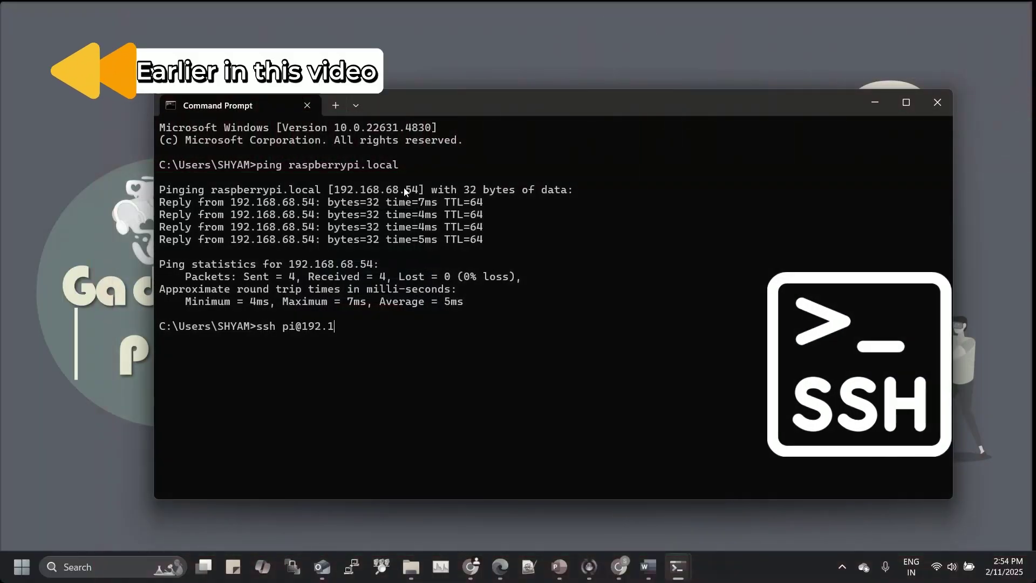
key(Return)
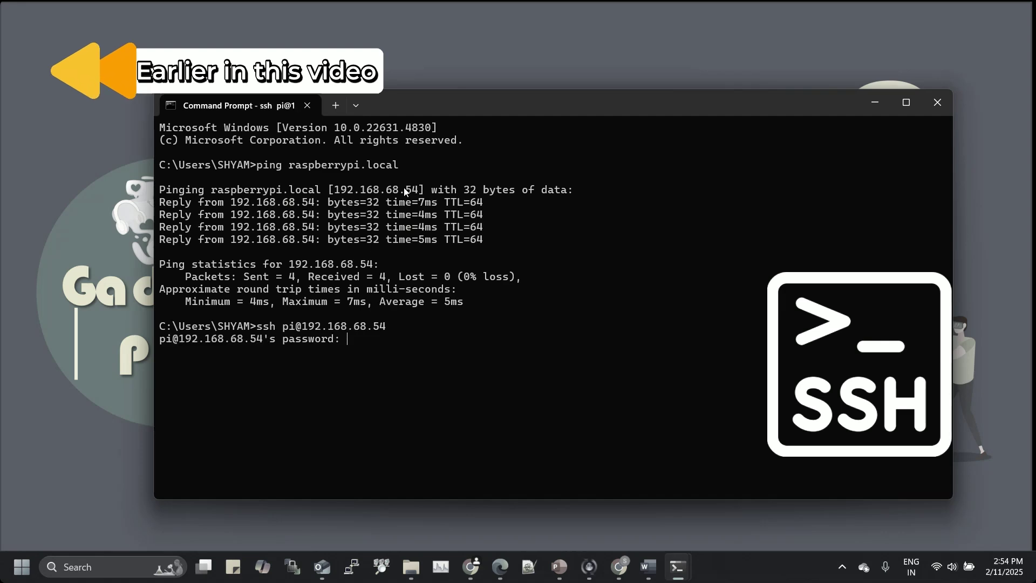
key(Return)
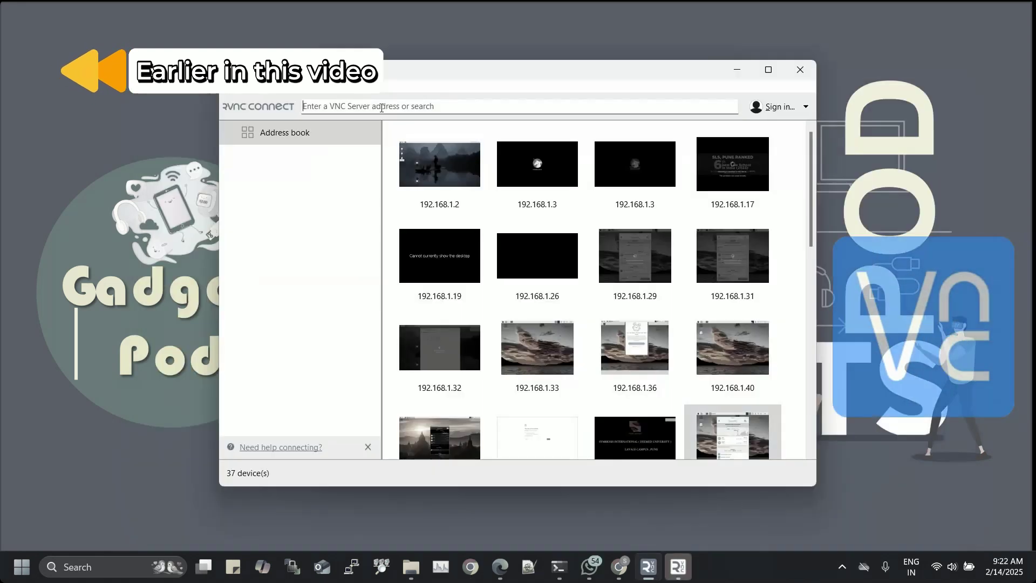
text(192.168.68.80)
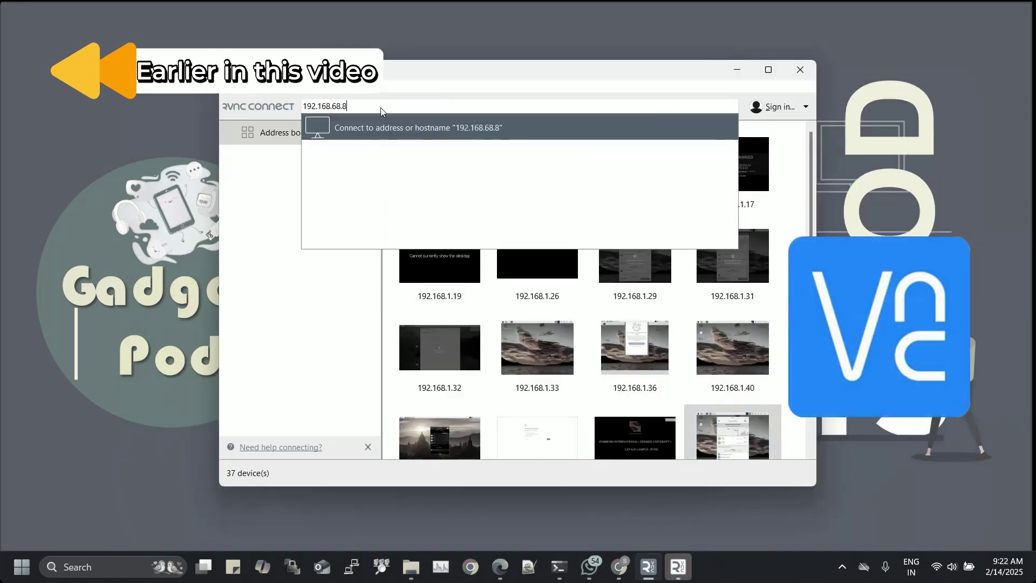
key(Return)
click(564, 352)
text(pi)
key(Tab)
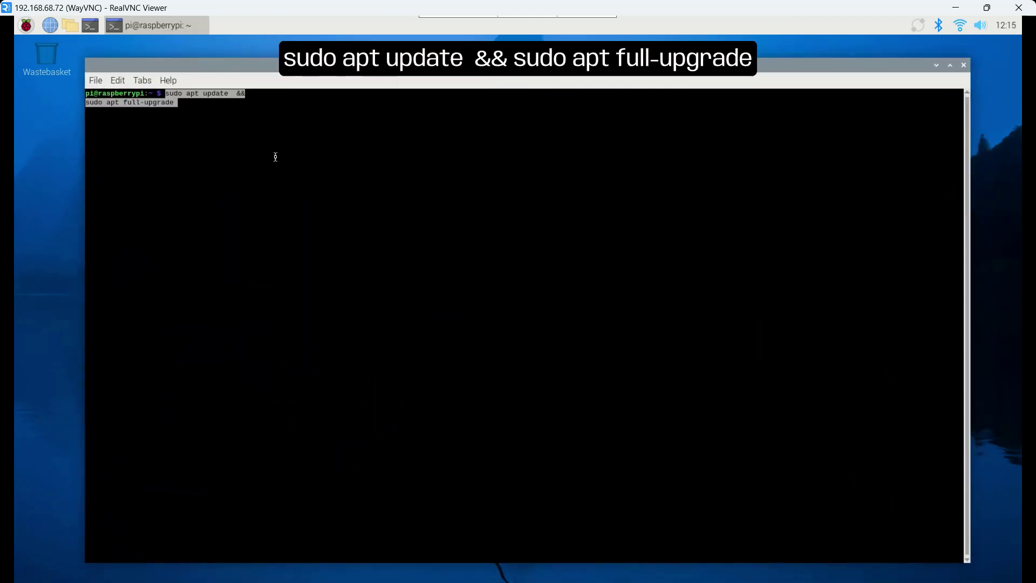
Run sudo apt update && sudo apt full-upgrade, then install rpi-connect-lite, confirming with y.
key(Return)
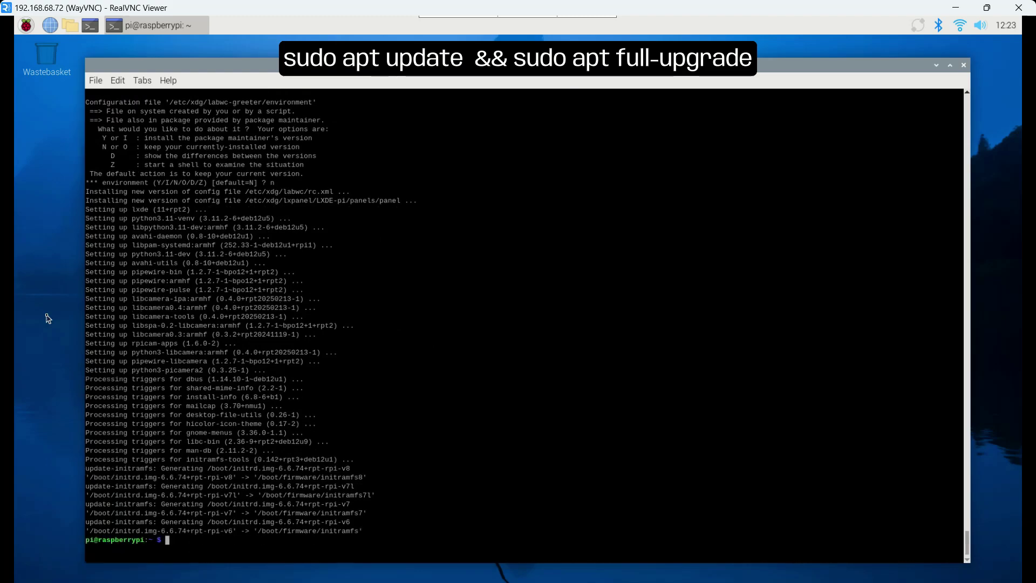
right_click(178, 94)
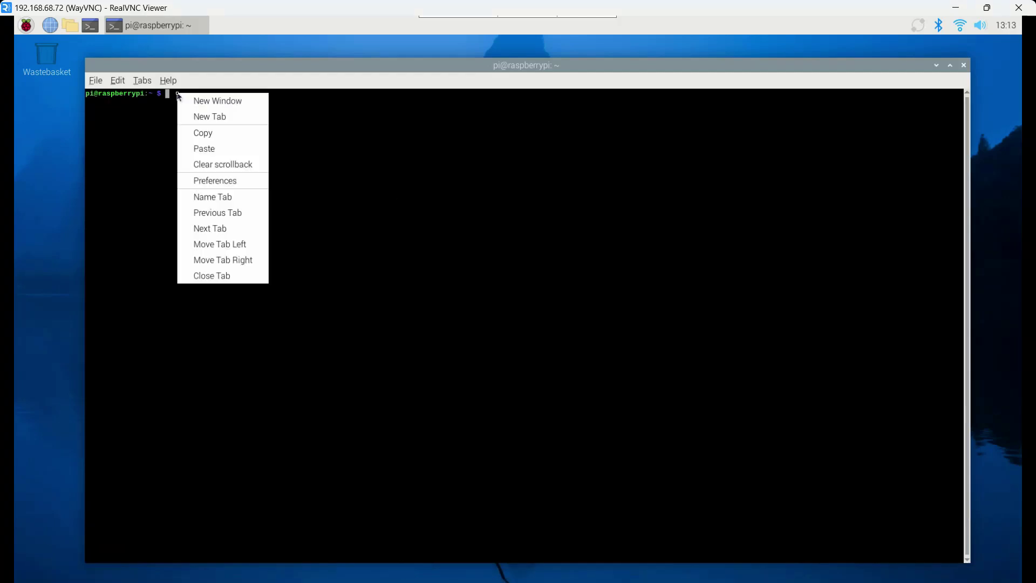
click(210, 148)
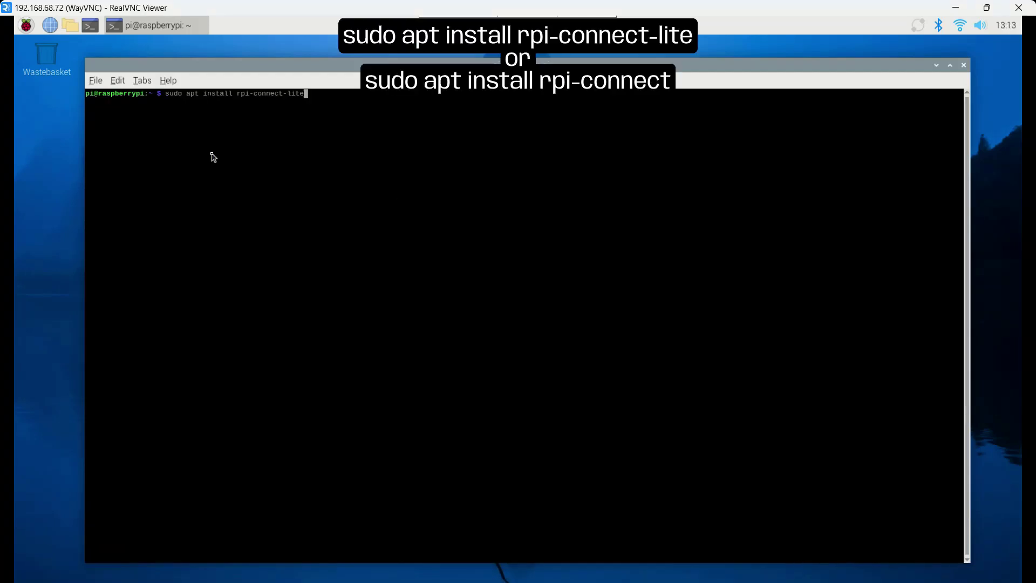
key(Return)
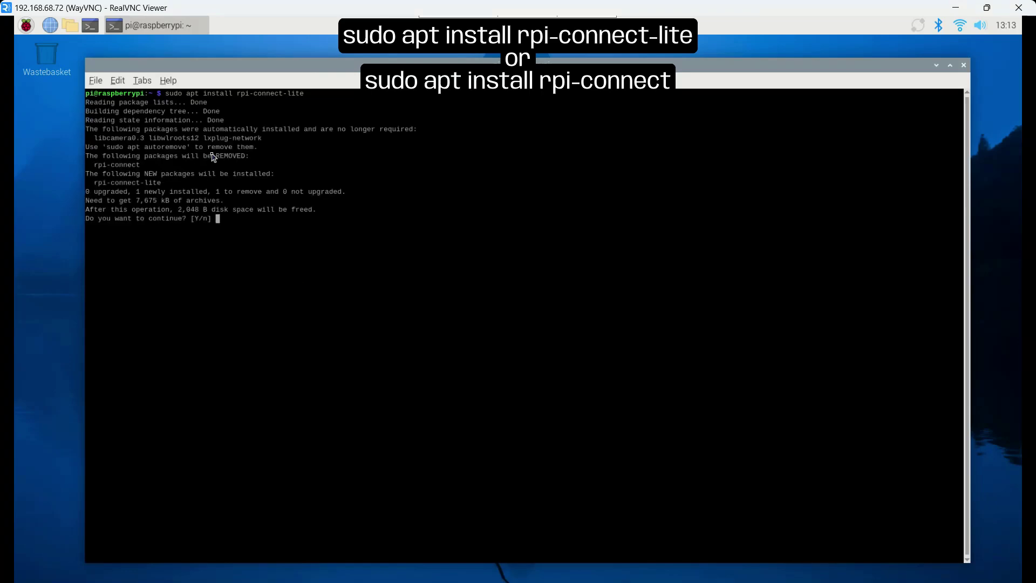
text(y)
key(Return)
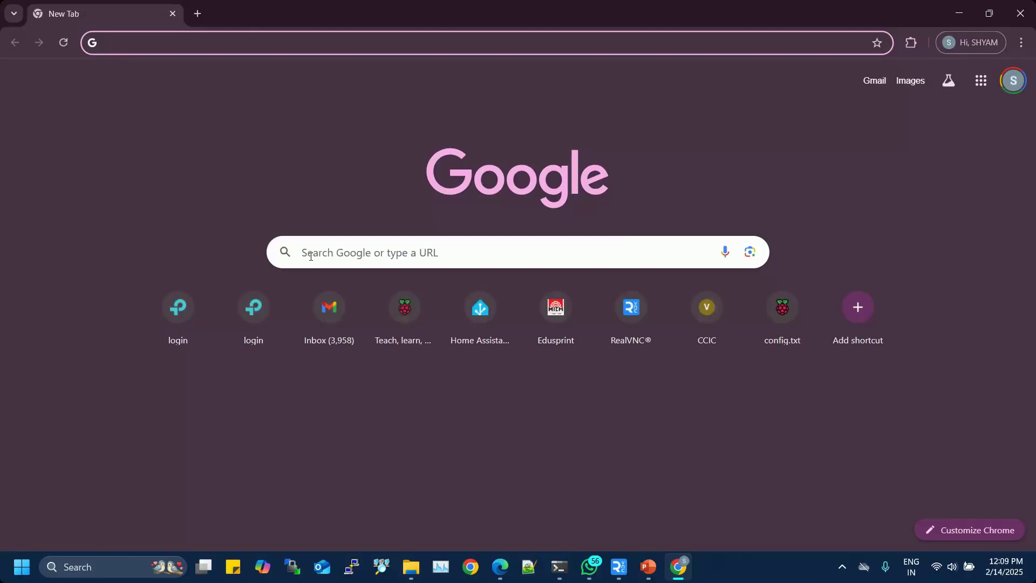
Search Google for 'RASPBERRY PI CONENCT', open the Connect product page and reach its sign-in page.
click(311, 253)
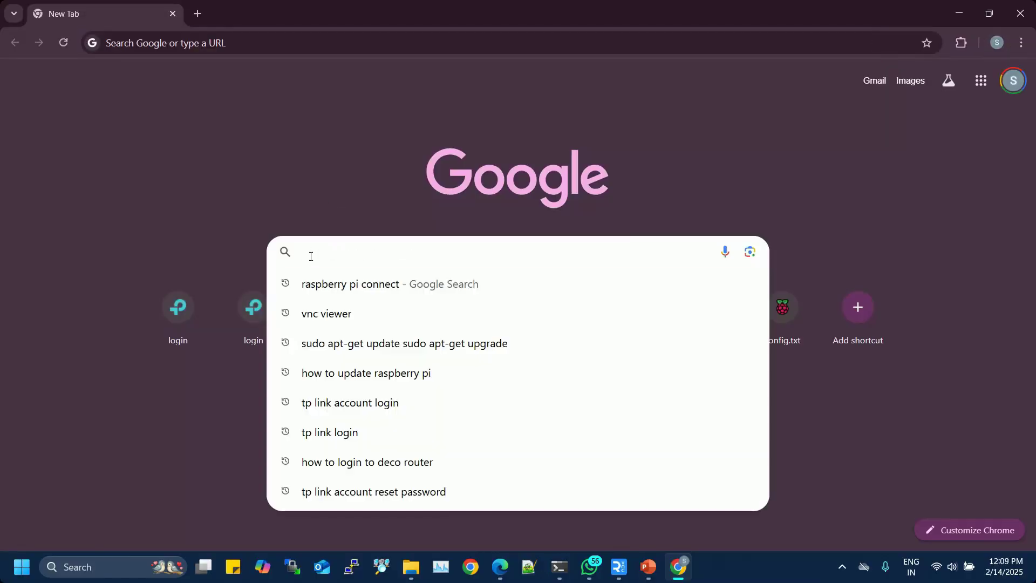
text(RASPBERRY )
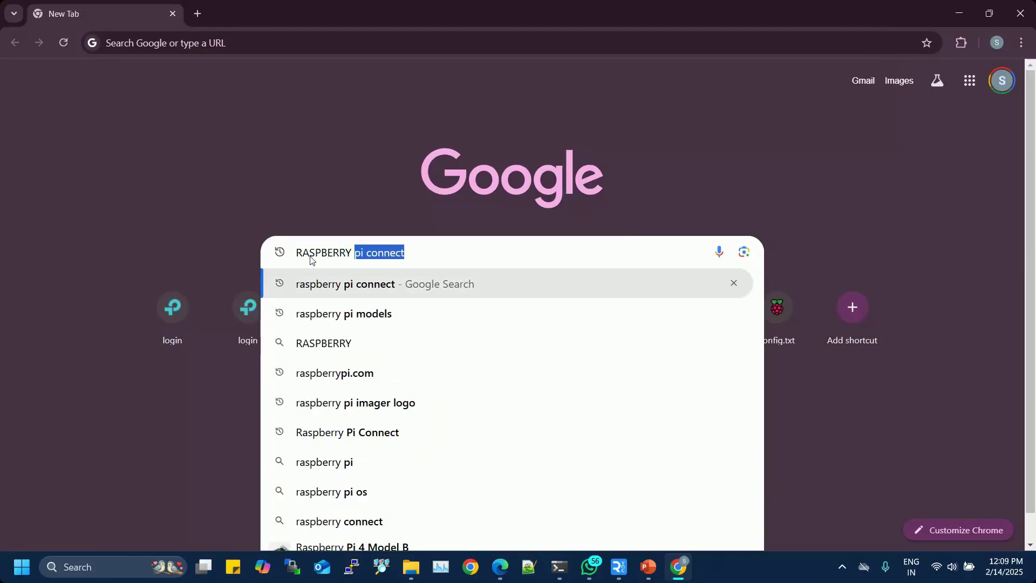
text(PI CONENCT)
key(Return)
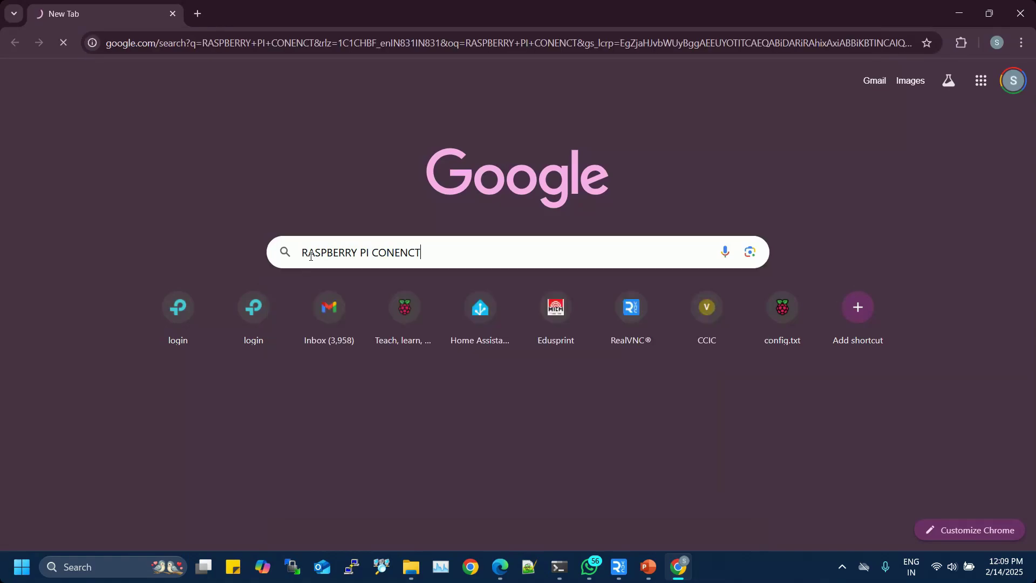
click(310, 256)
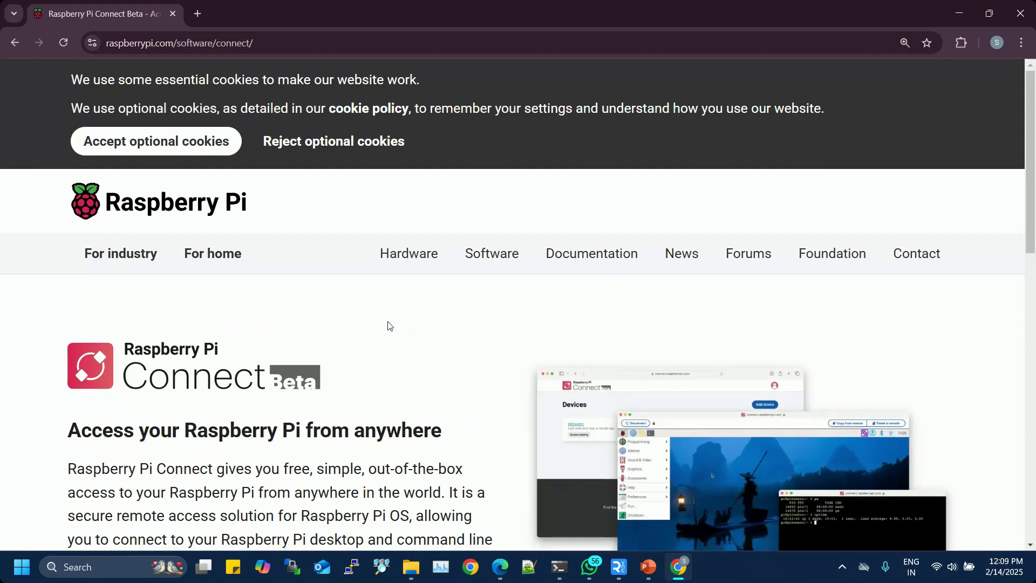
scroll(387, 326, down, 5)
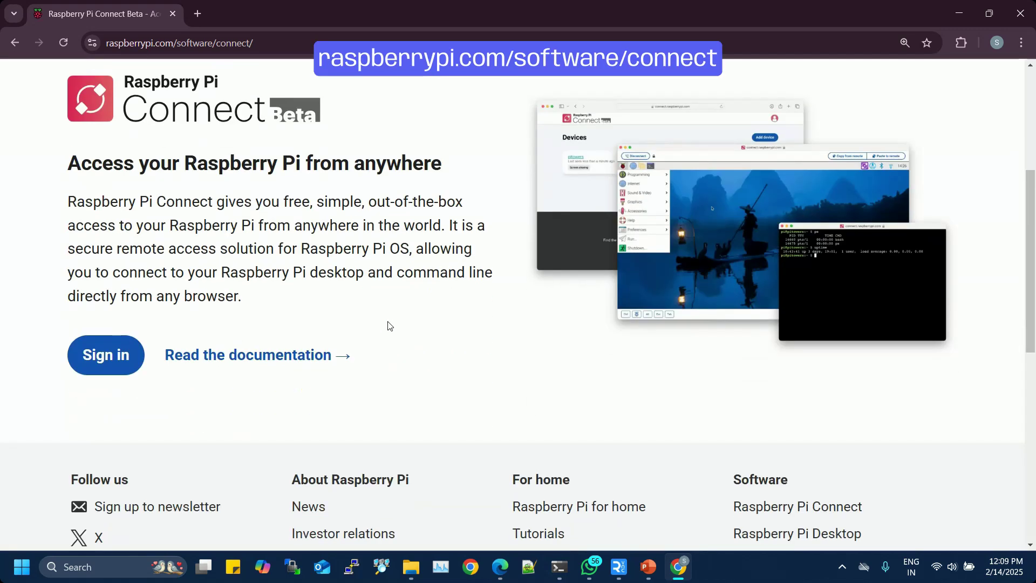
click(112, 367)
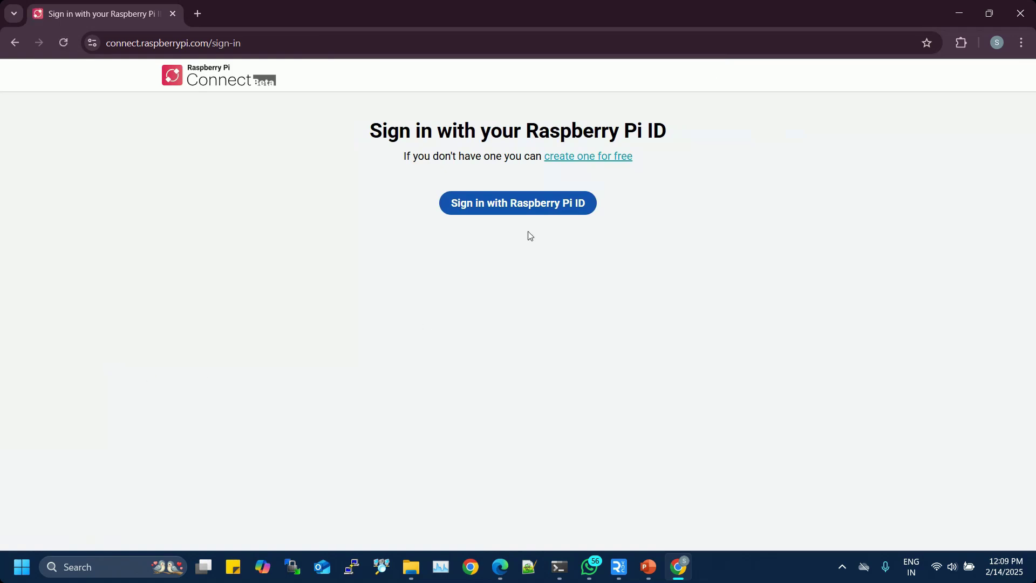
Start a free Raspberry Pi ID, entering the account e-mail and the password twice.
click(586, 157)
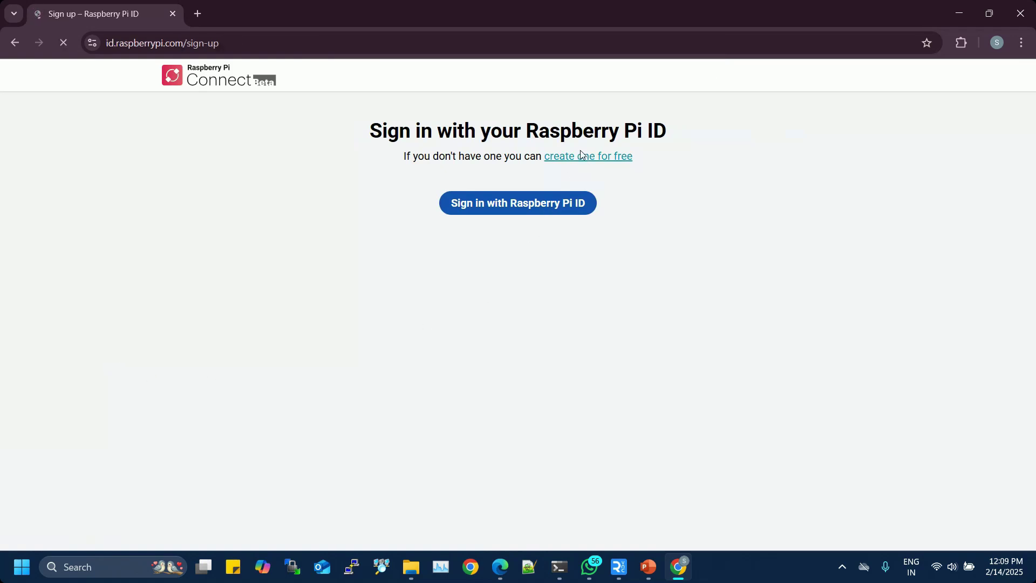
click(491, 270)
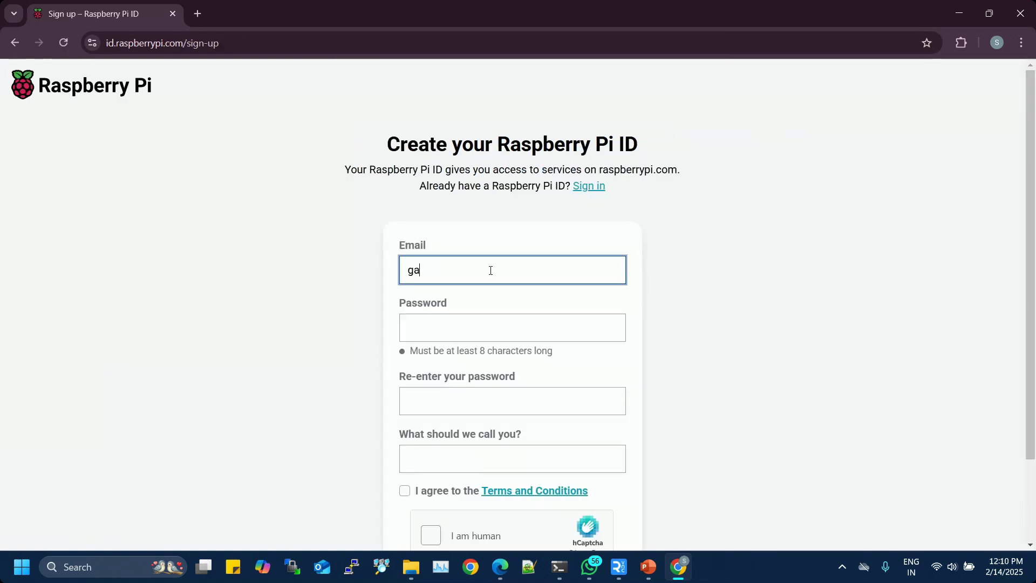
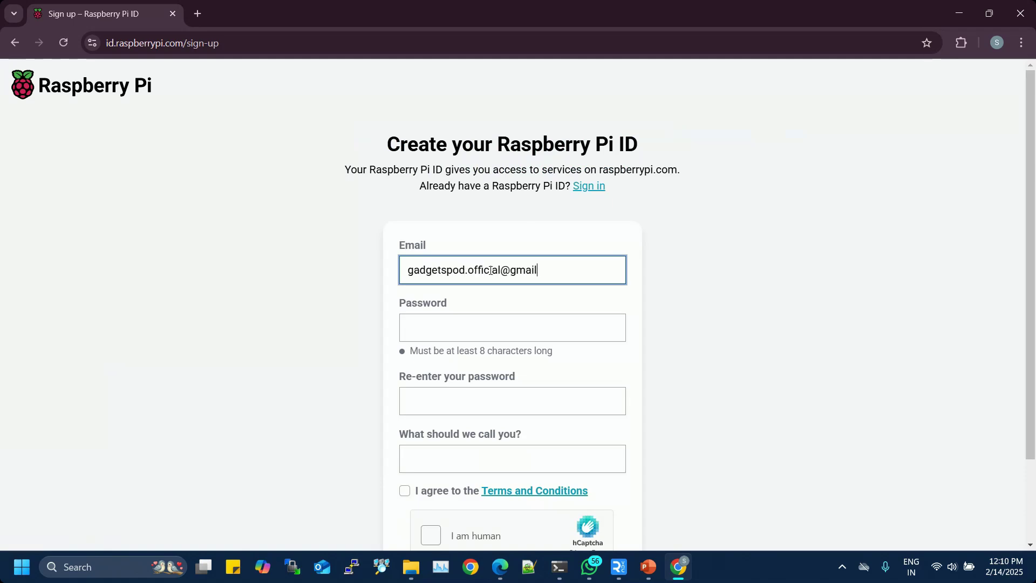
key(Tab)
text(••••••••••••••)
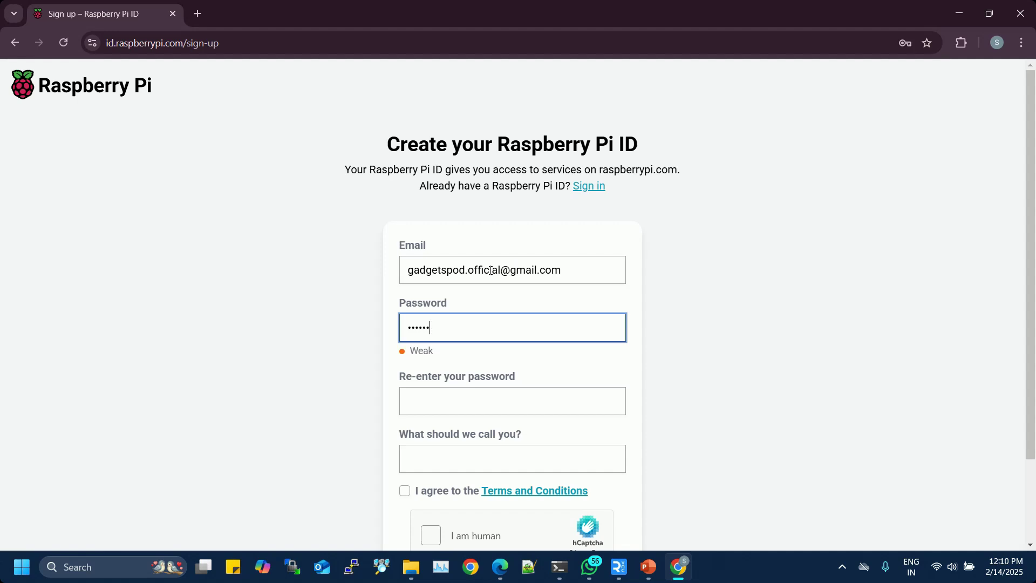
key(Tab)
text(••••••••••••••)
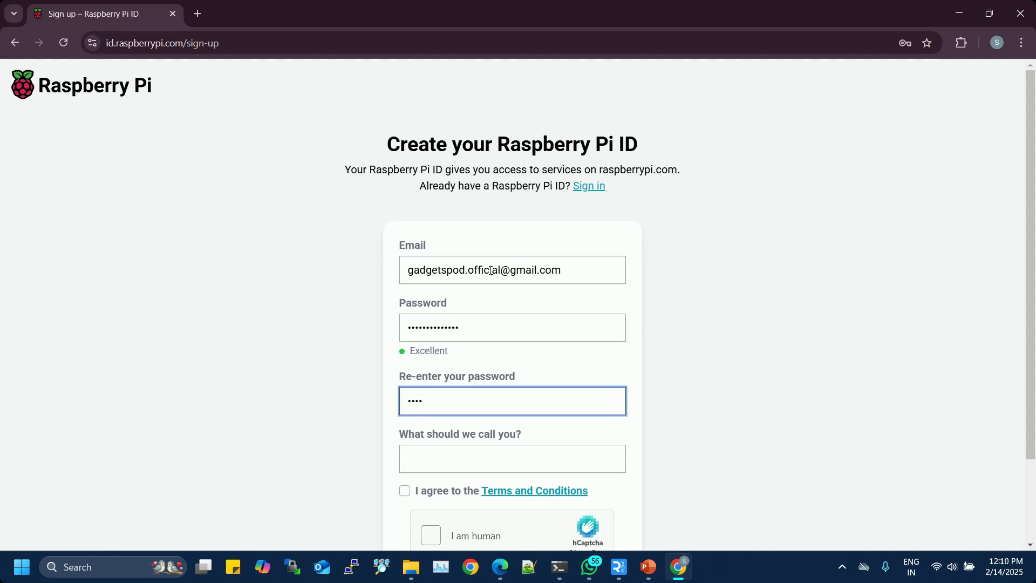
Enter the display name, accept the terms and human check, and save the password in the browser.
scroll(530, 298, down, 2)
click(492, 366)
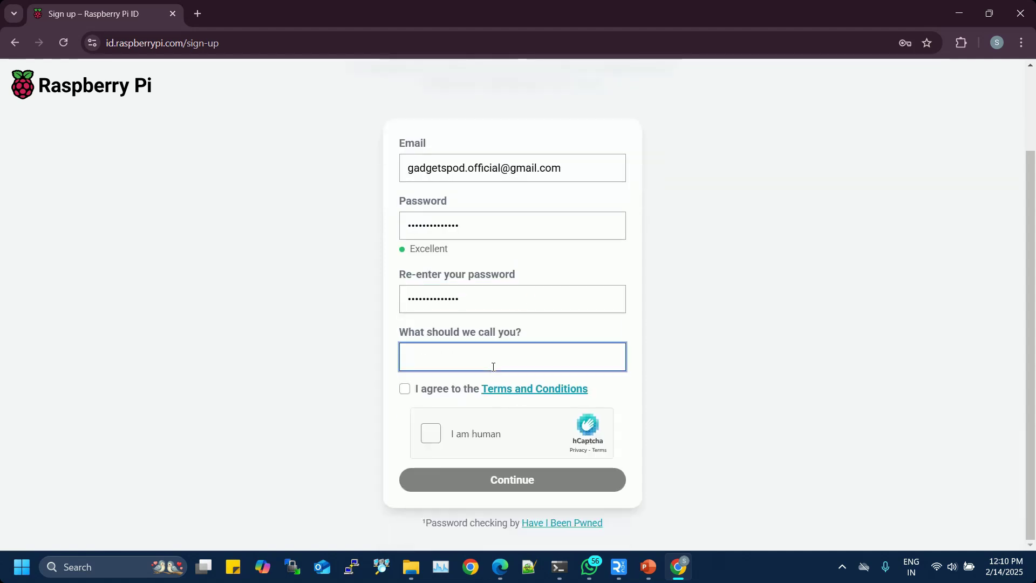
text(GAdgets)
key(BackSpace)
key(BackSpace)
key(BackSpace)
key(BackSpace)
key(BackSpace)
key(BackSpace)
key(BackSpace)
text(GadgetsPod)
key(Tab)
key(space)
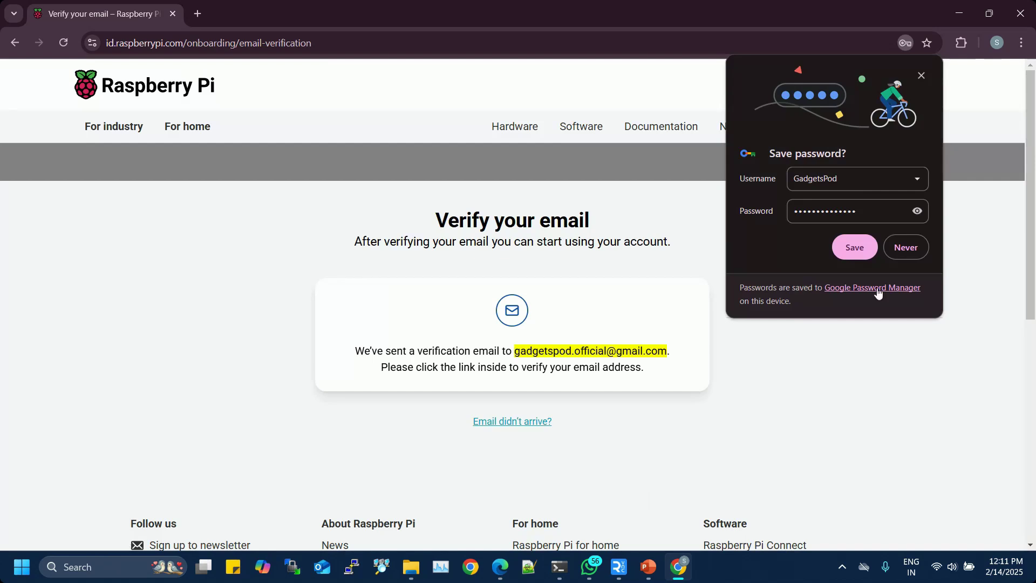
click(858, 253)
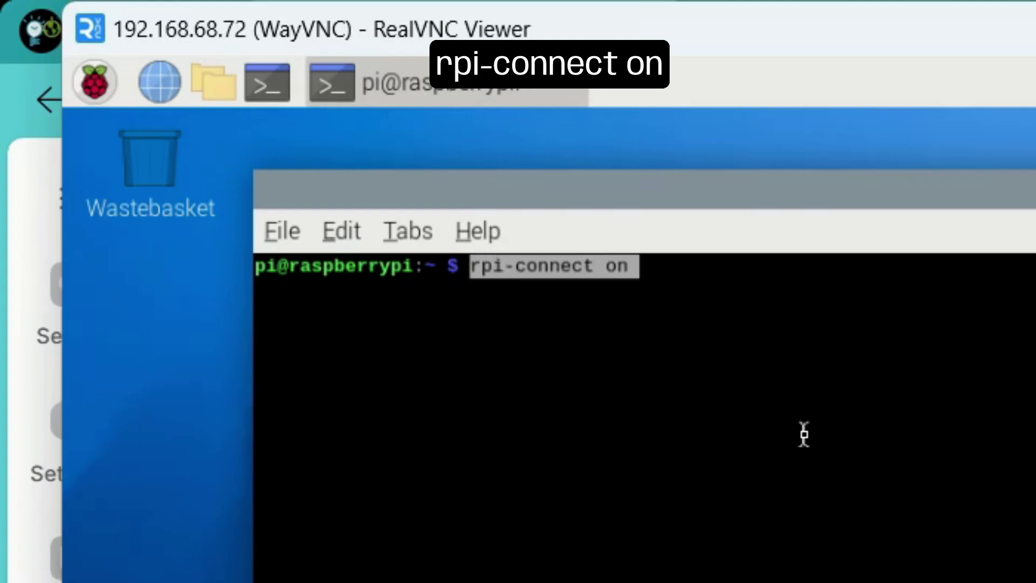
Turn on Raspberry Pi Connect on the Pi and sign in with the Raspberry Pi ID credentials.
key(Return)
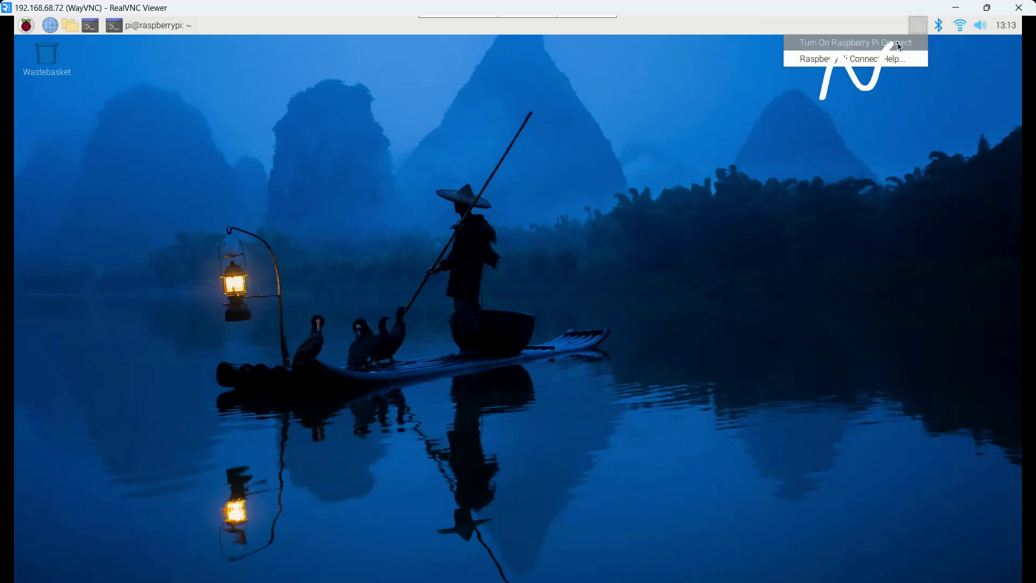
click(896, 45)
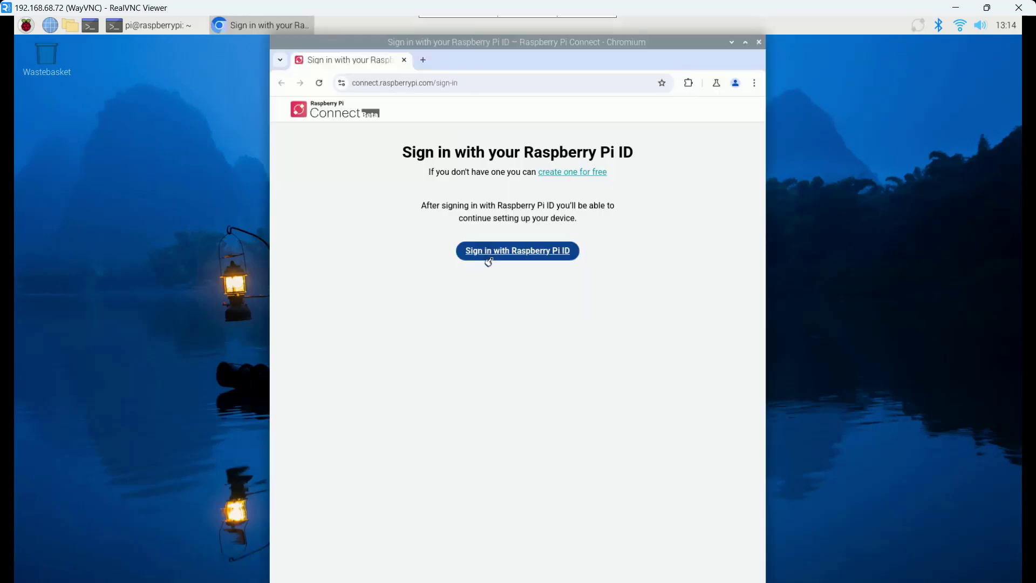
click(497, 252)
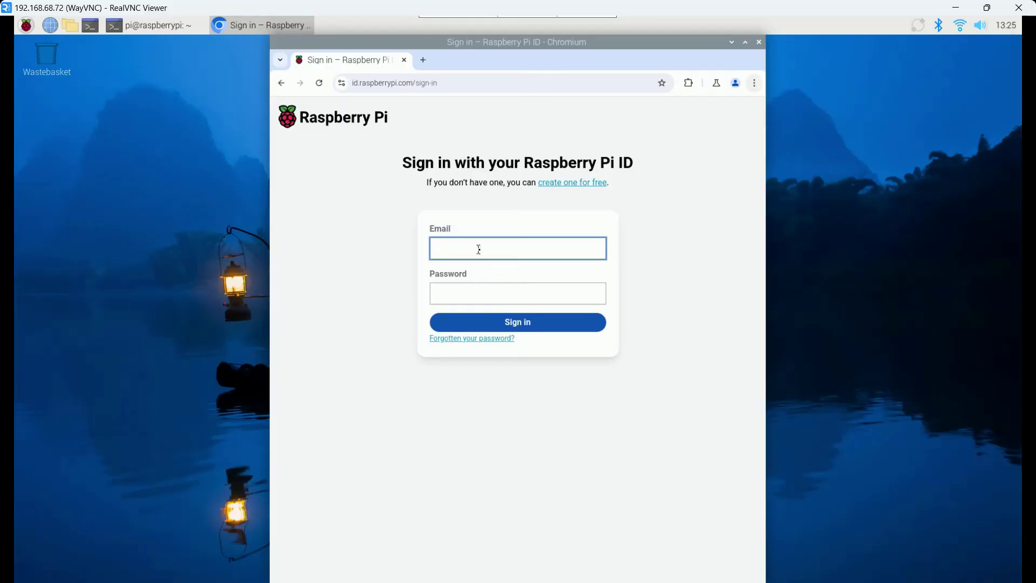
key(Tab)
text(****)
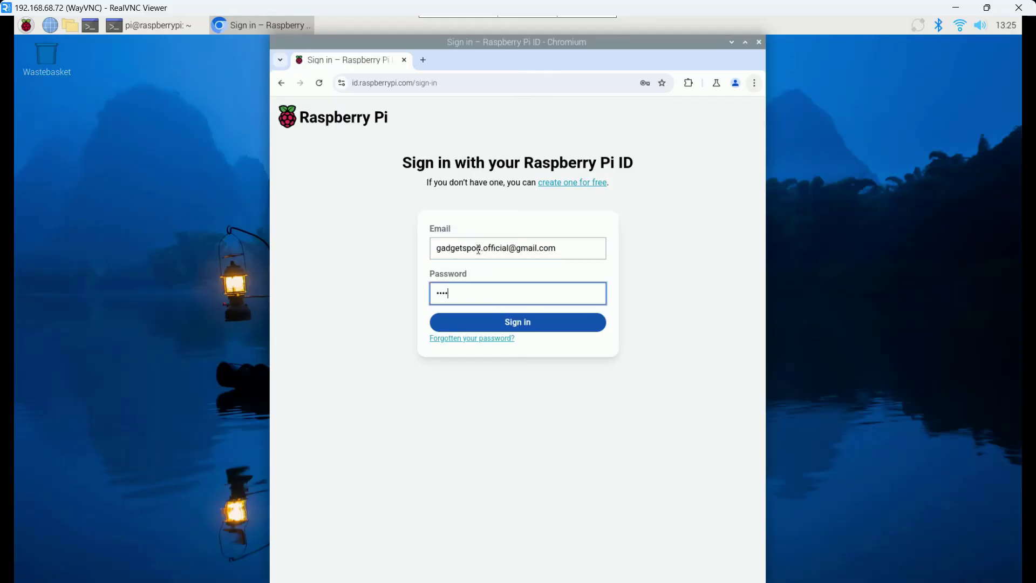
text(**********)
click(512, 325)
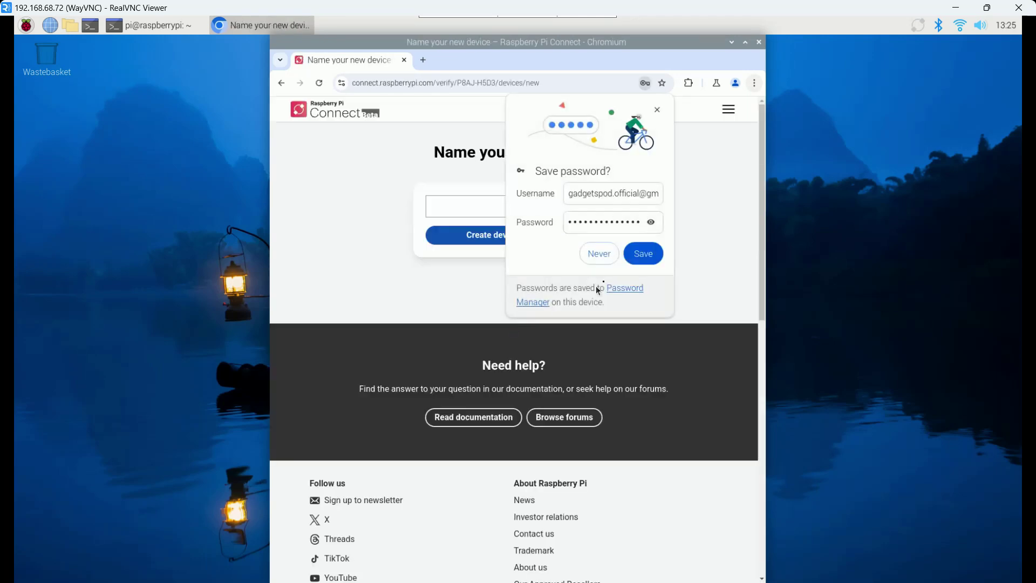
click(643, 253)
Name the new device GadgetsPod, create it, and view the account's devices list.
click(542, 205)
text(GadgetsPod)
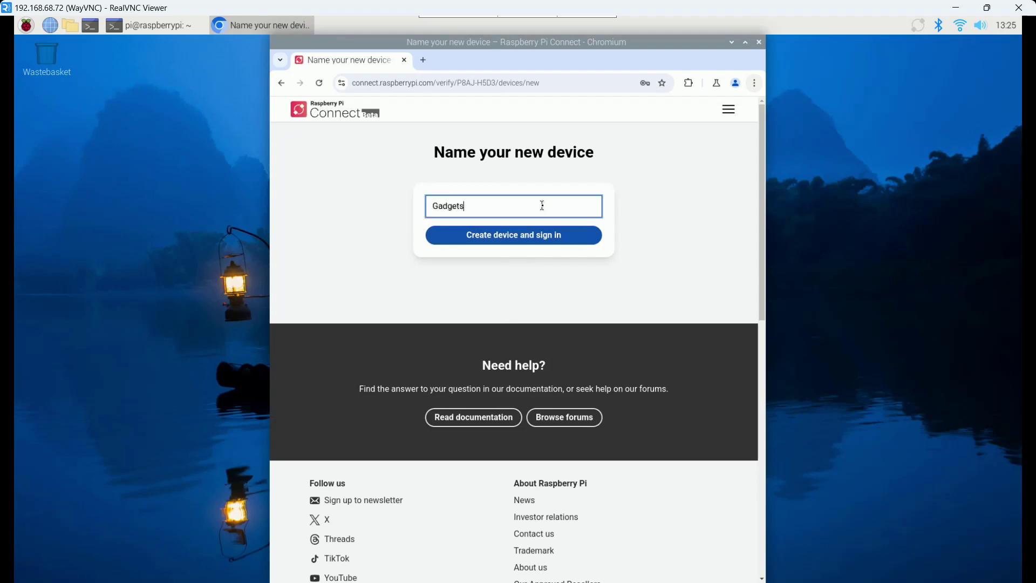
click(527, 241)
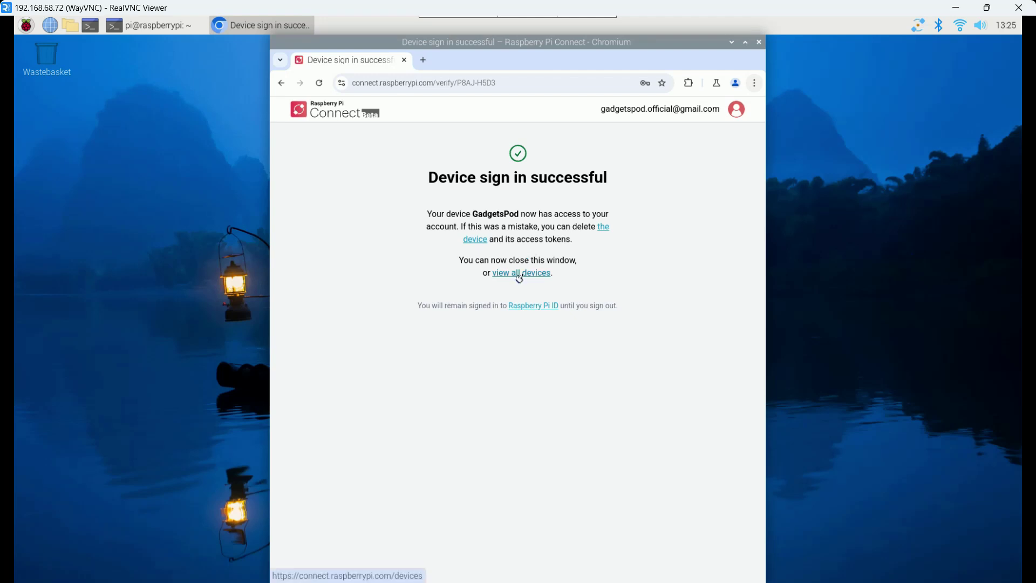
click(522, 274)
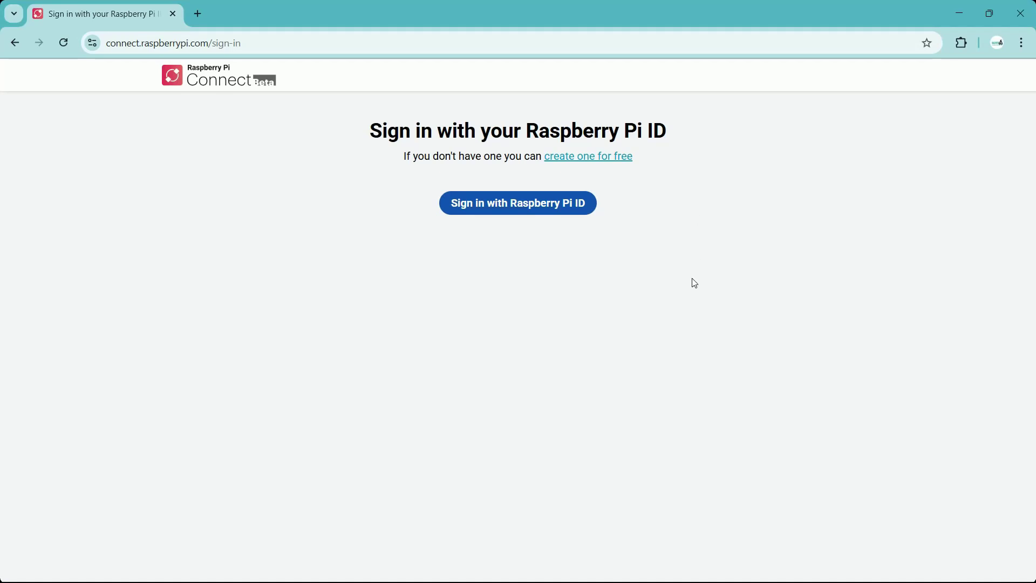
Sign in to connect.raspberrypi.com on the PC using the browser's saved login.
click(534, 206)
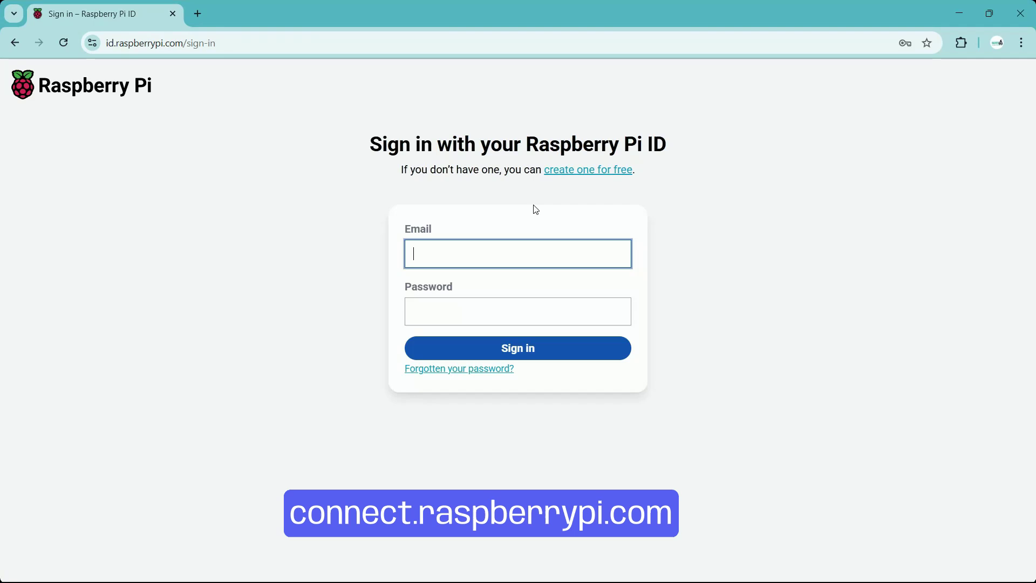
click(509, 249)
click(518, 288)
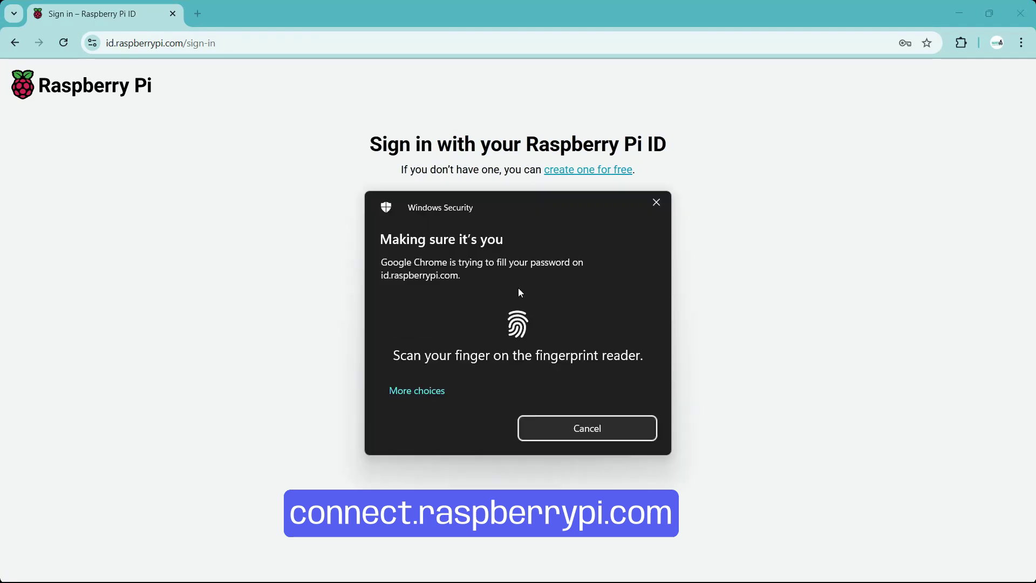
click(527, 350)
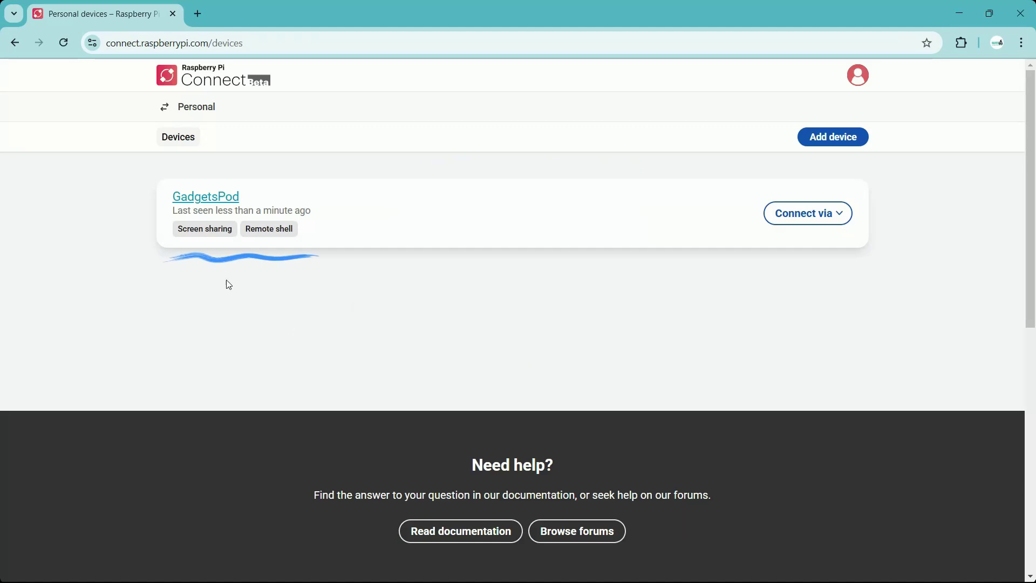
Allow screen sharing on the Pi by running rpi-connect vnc on.
mouse_move(256, 231)
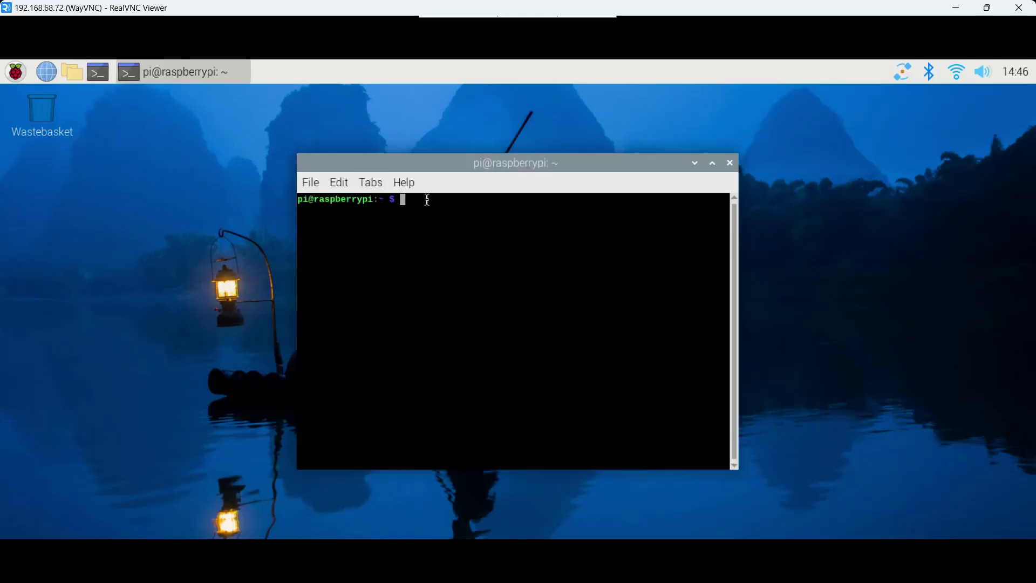
text(rpi-connect vnc on)
key(Return)
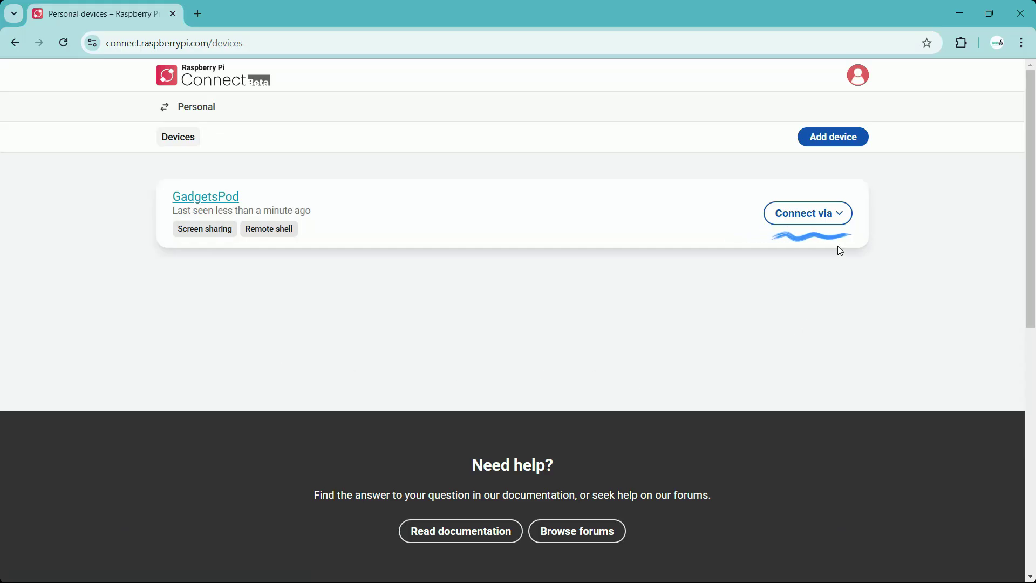
Start a screen sharing session with GadgetsPod and maximize its window.
click(839, 218)
click(804, 243)
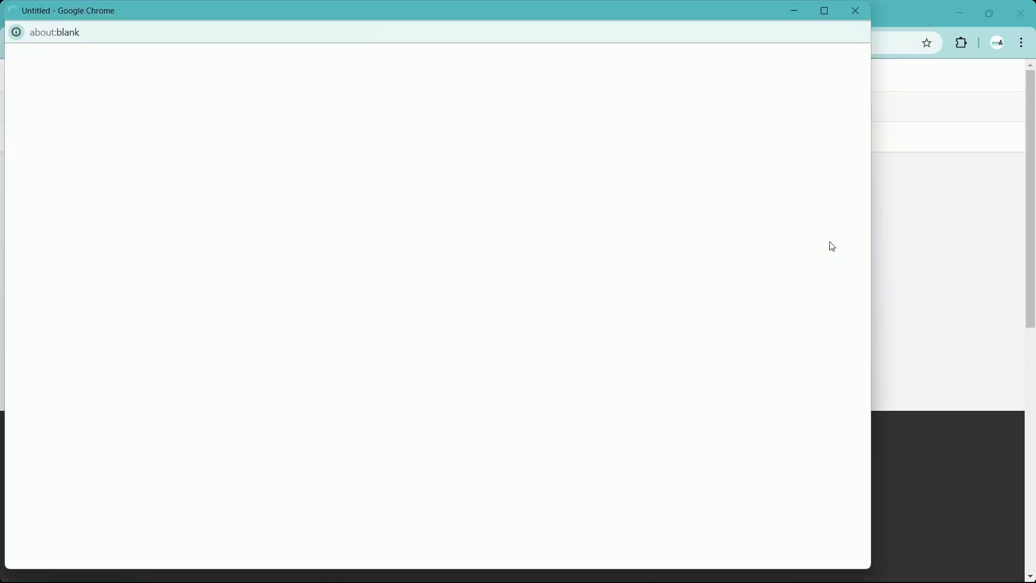
click(823, 11)
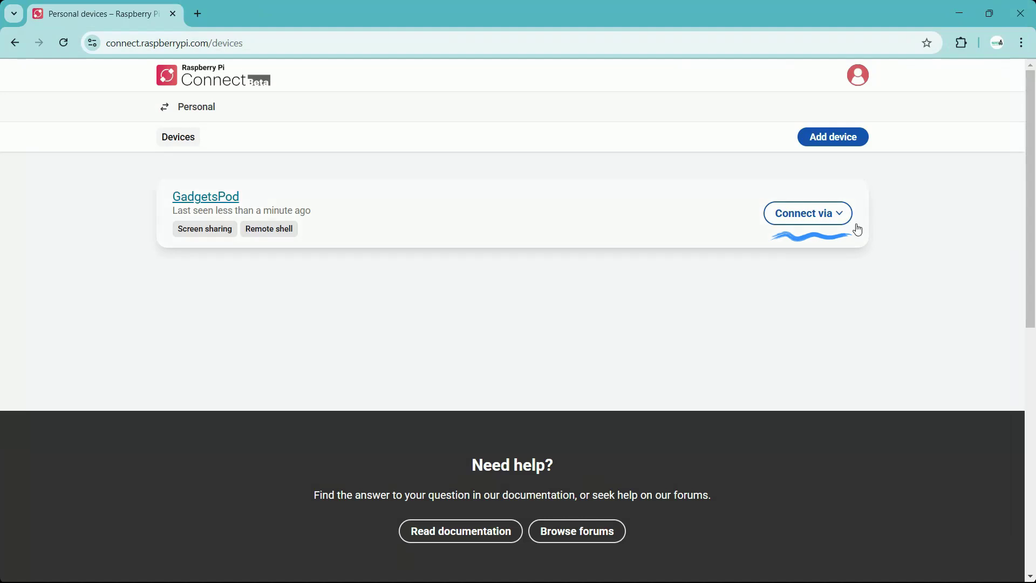
Start a remote shell session with GadgetsPod and maximize its window.
click(838, 222)
click(814, 270)
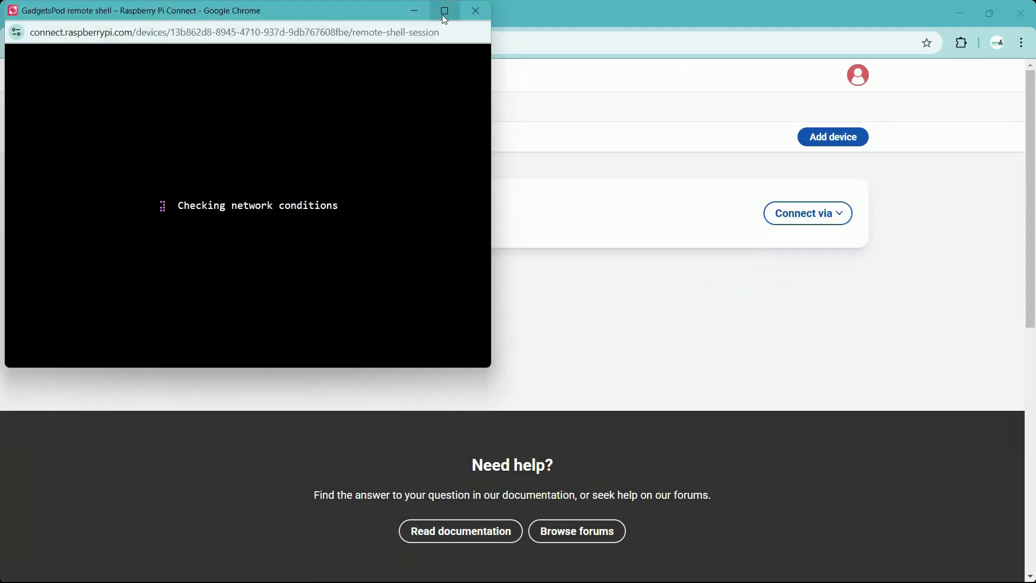
click(444, 12)
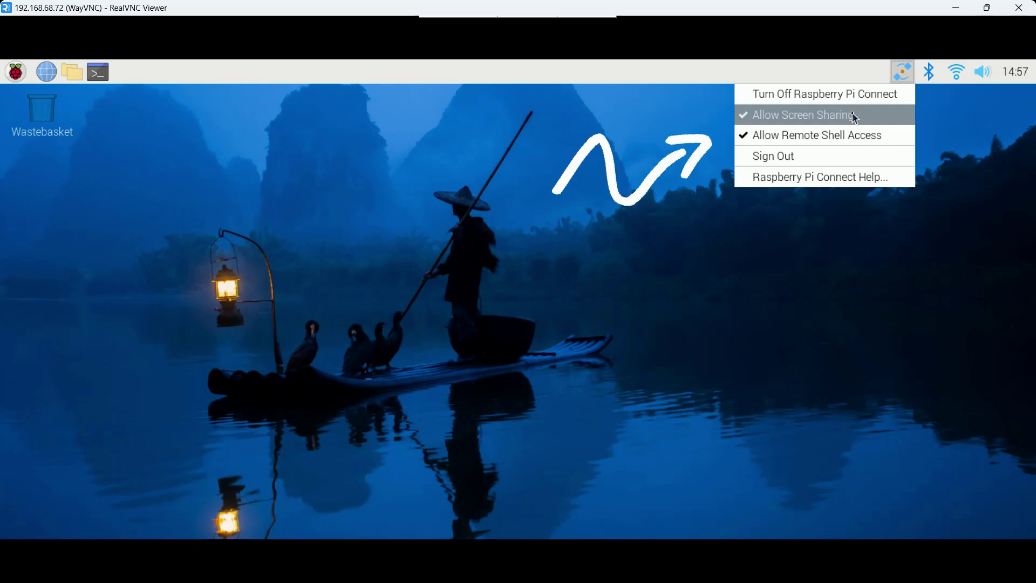
Untick Allow Screen Sharing and Allow Remote Shell Access, then turn off Raspberry Pi Connect.
click(854, 116)
click(903, 71)
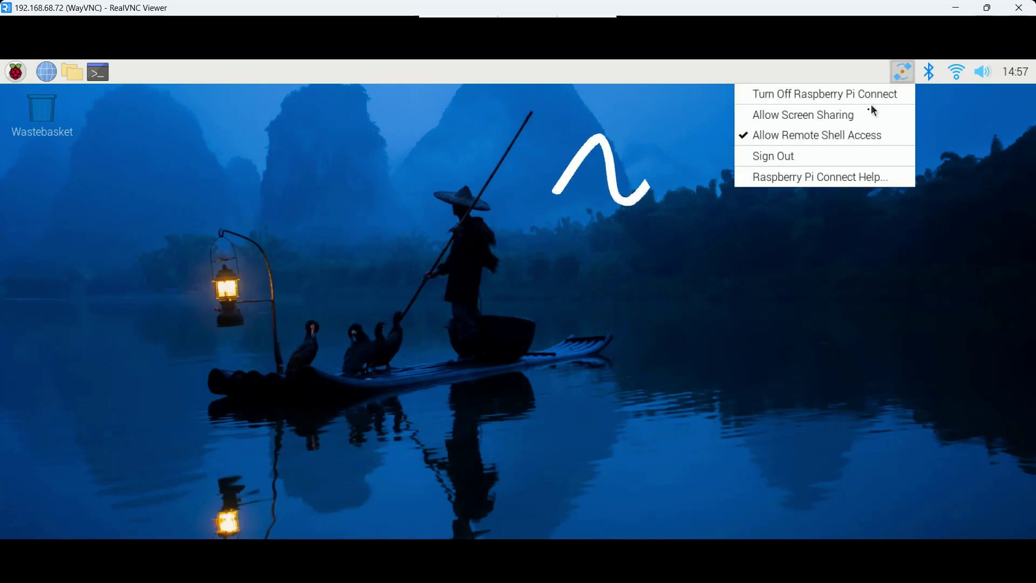
click(860, 138)
click(903, 73)
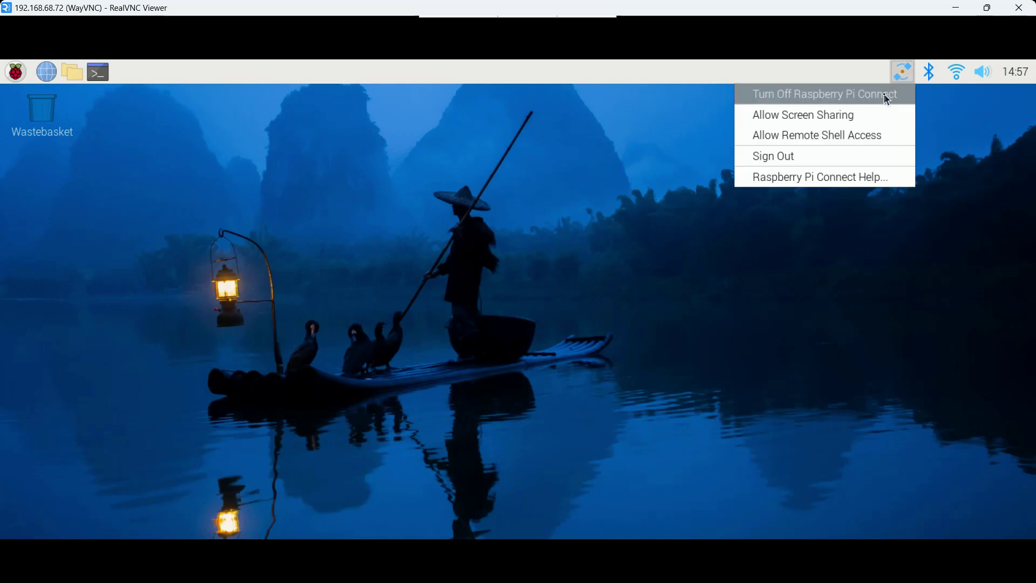
click(887, 96)
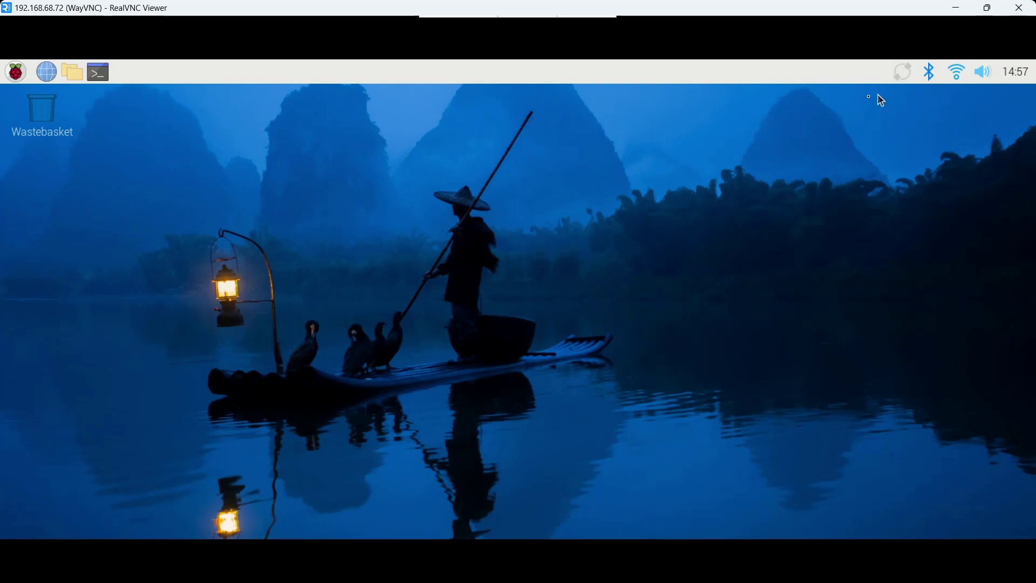
In a new terminal, run rpi-connect vnc off and rpi-connect shell off.
click(98, 71)
text(rp)
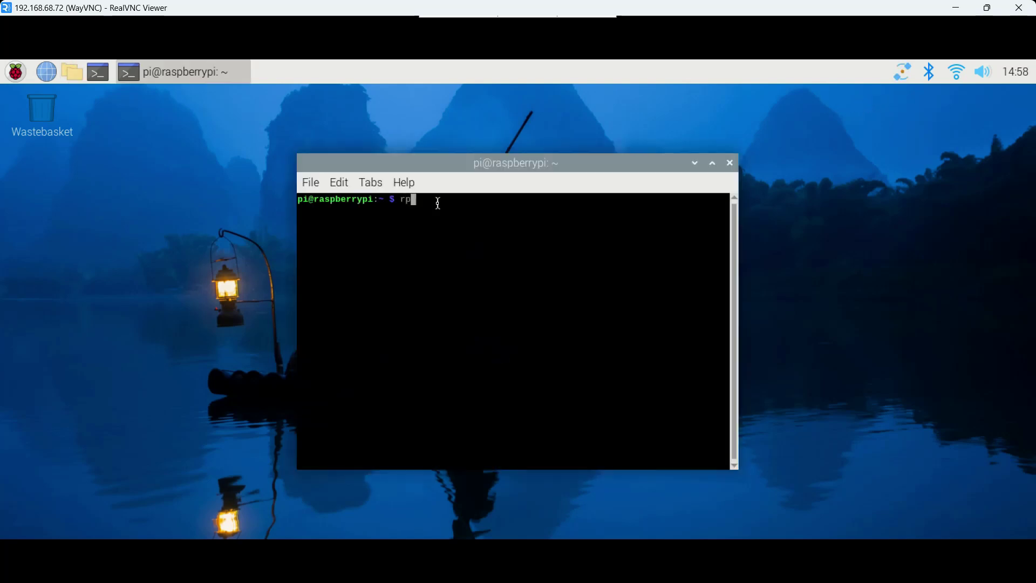
text(i-con)
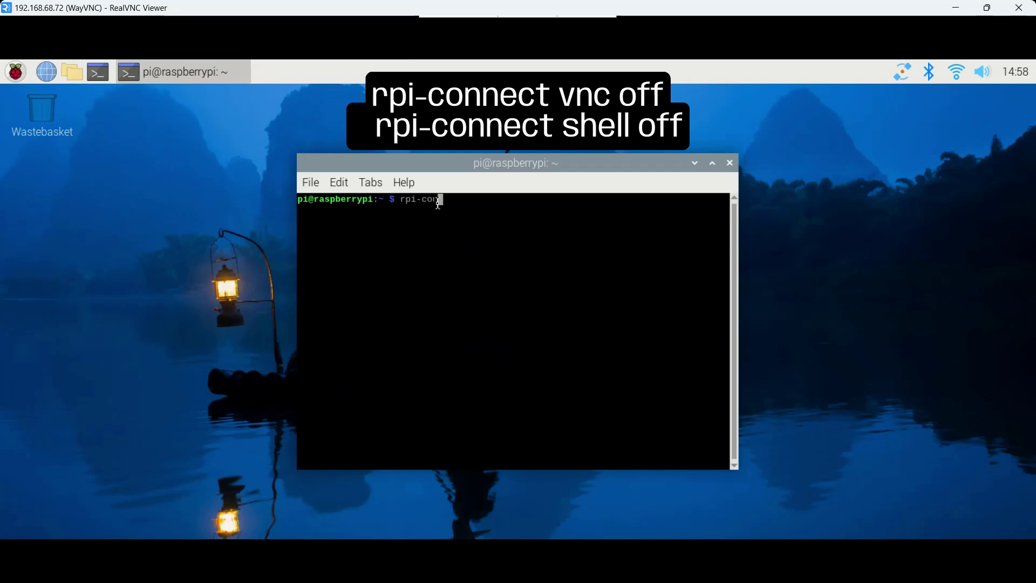
text(nect vnc off)
key(Return)
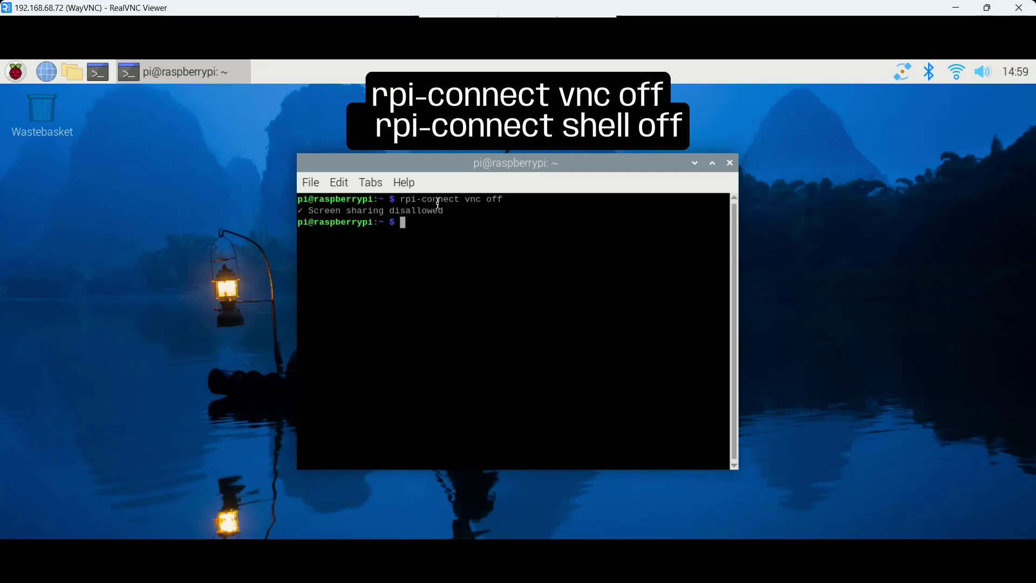
text(rpi-con)
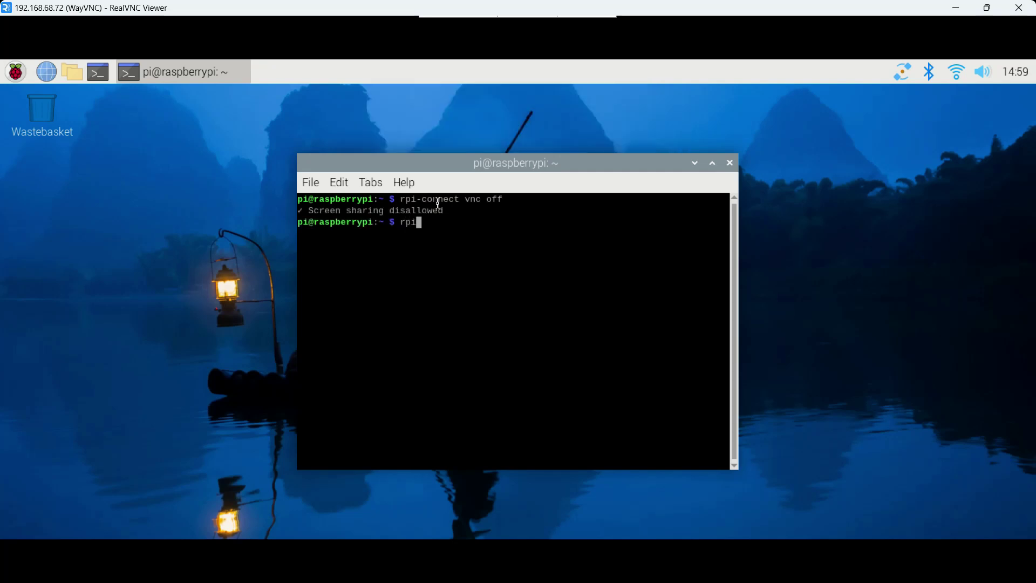
text(nect shell off)
key(Return)
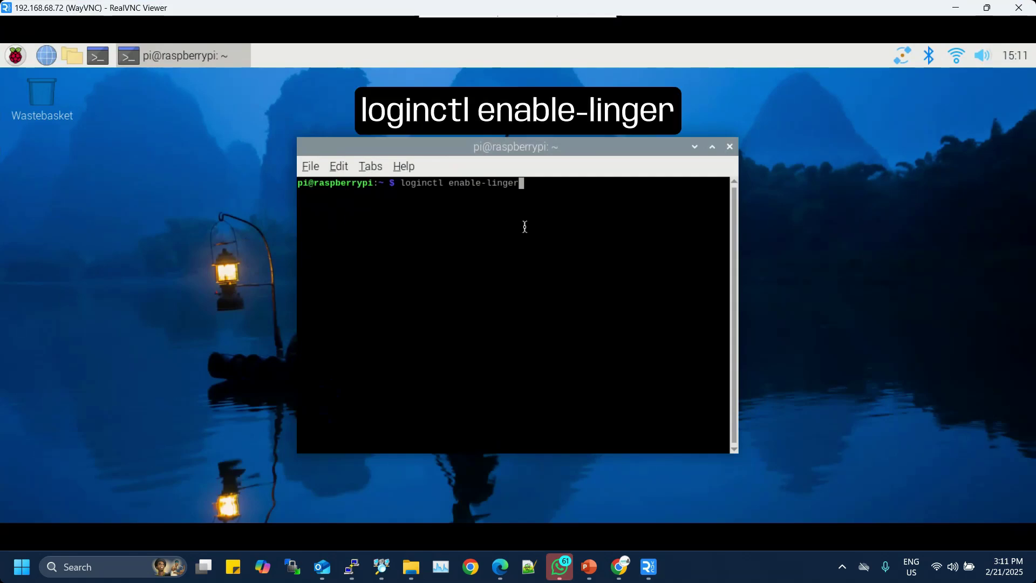
Run loginctl enable-linger in the Pi terminal.
key(Return)
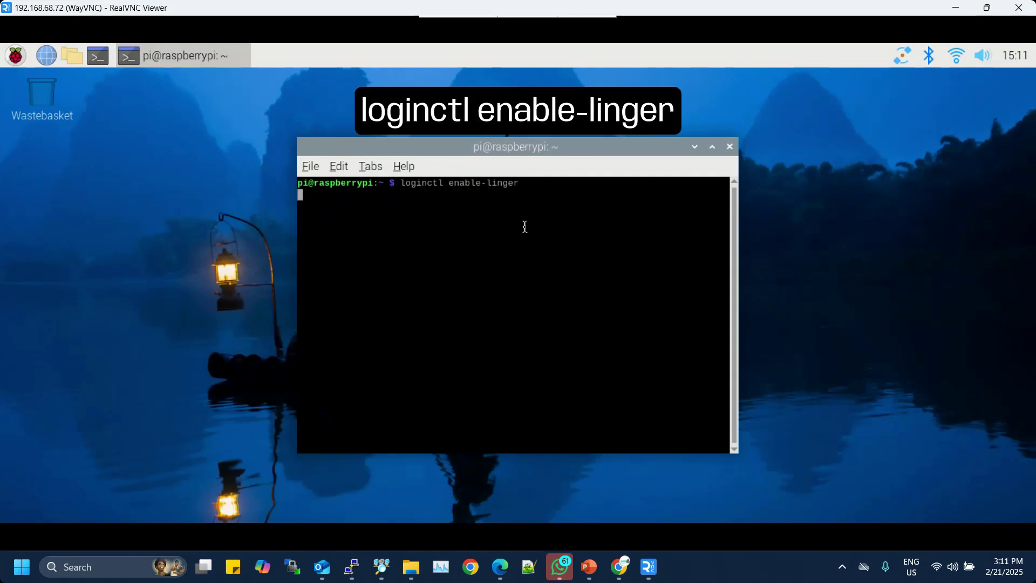